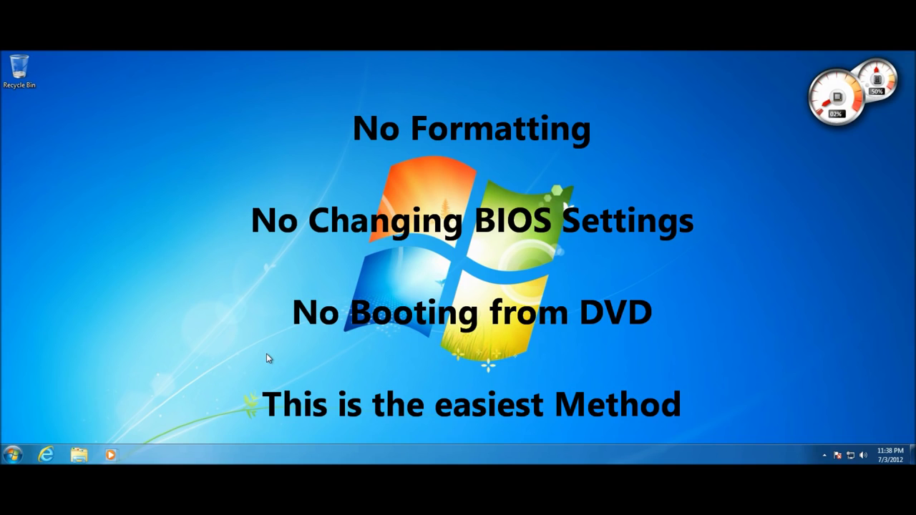
# Rearrange items on the desktop and refresh it
pyautogui.moveTo(266, 353); pyautogui.dragTo(628, 162)
pyautogui.moveTo(310, 137); pyautogui.dragTo(611, 403)
pyautogui.moveTo(615, 398); pyautogui.dragTo(318, 119)
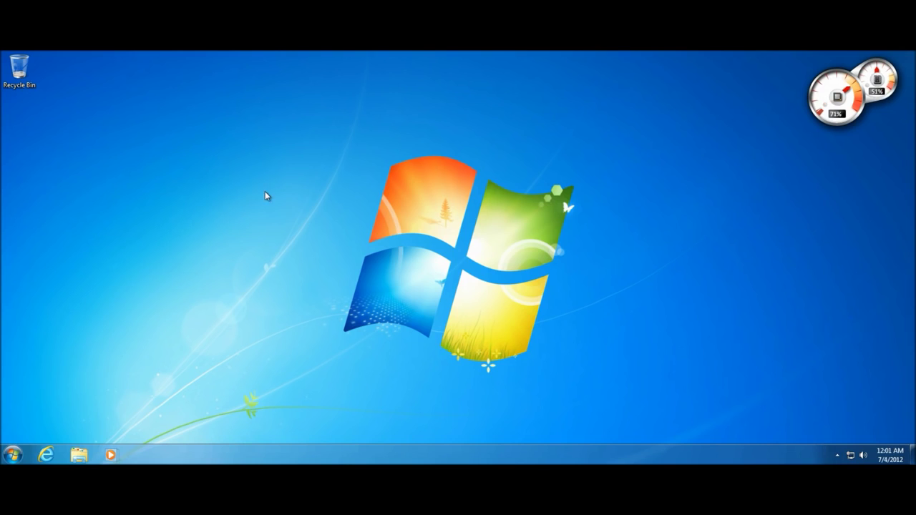
pyautogui.moveTo(265, 191); pyautogui.dragTo(340, 253)
pyautogui.rightClick(197, 179)
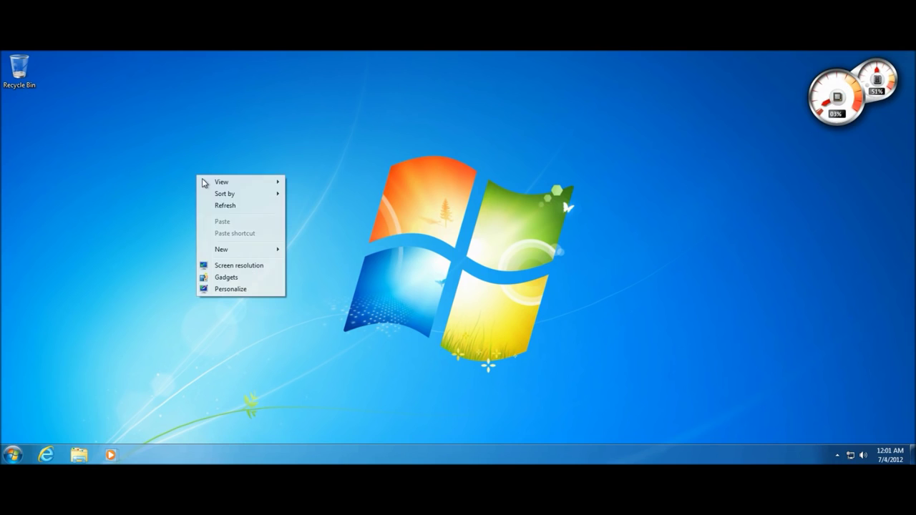
pyautogui.click(214, 208)
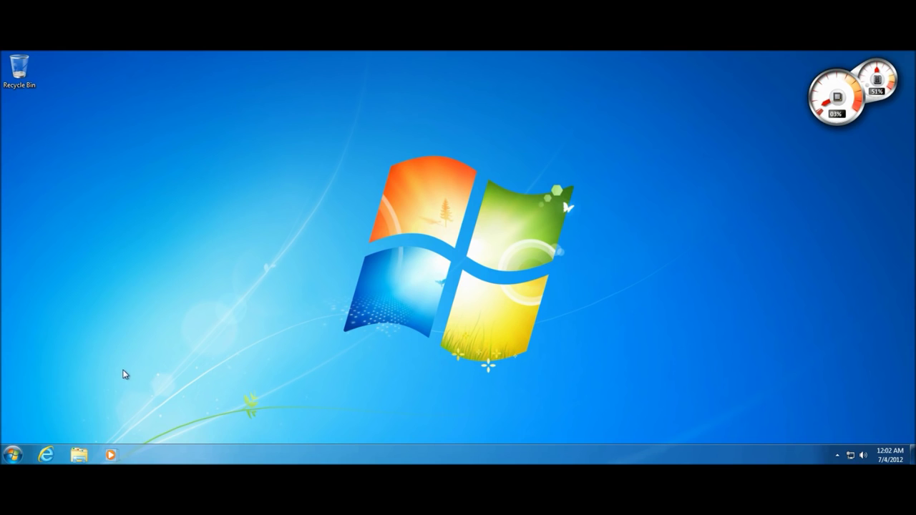
# Browse the contents of the Documents library from the Libraries view
pyautogui.click(79, 455)
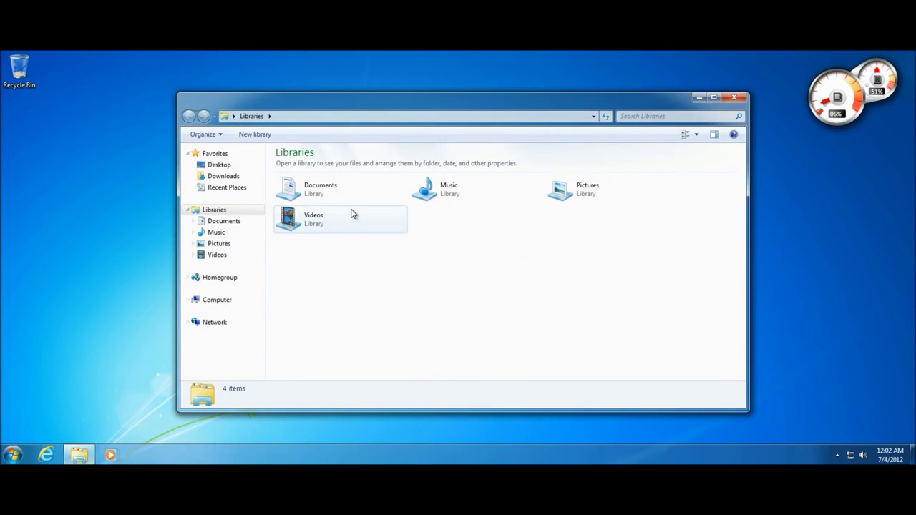
pyautogui.doubleClick(346, 205)
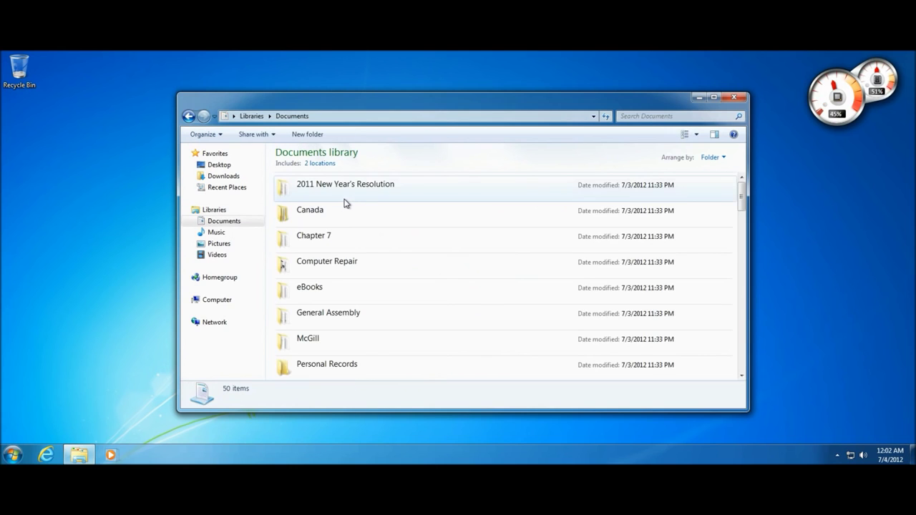
pyautogui.scroll(-1, 317, 251)
pyautogui.scroll(1, 317, 251)
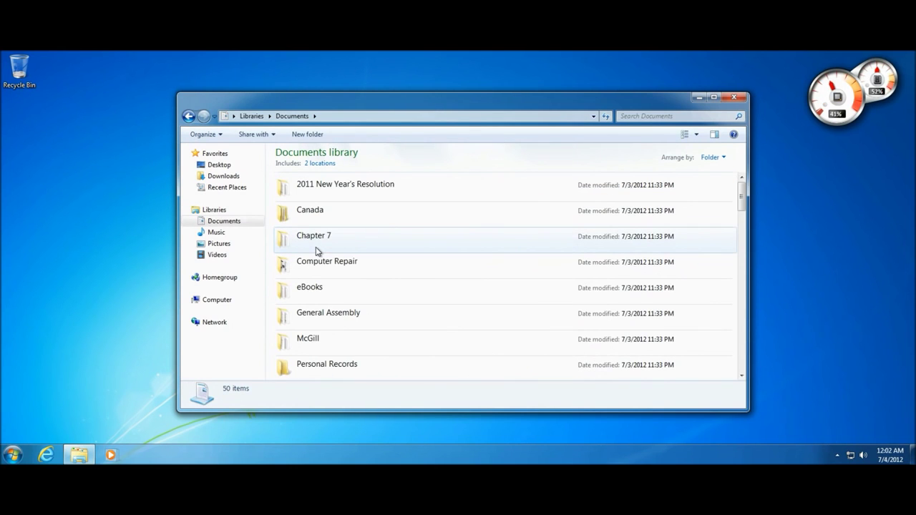
pyautogui.scroll(-3, 315, 170)
pyautogui.scroll(-9, 311, 213)
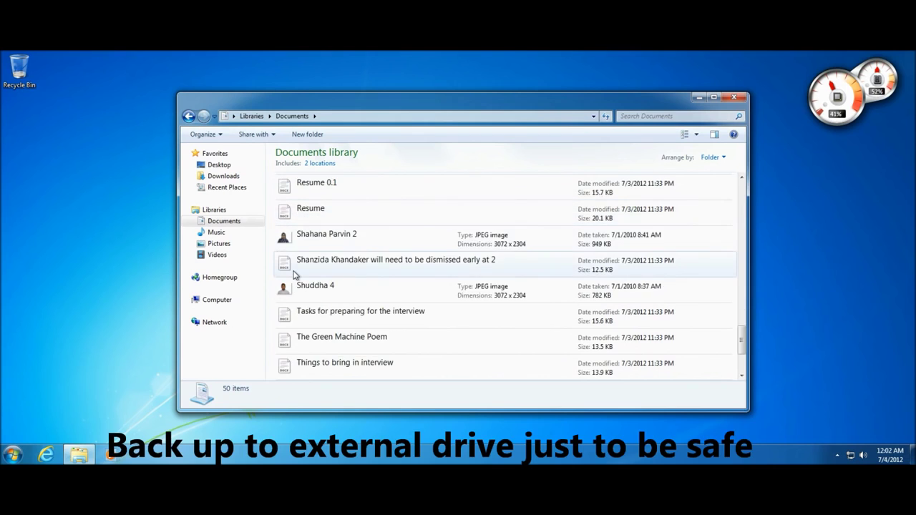
pyautogui.scroll(15, 293, 274)
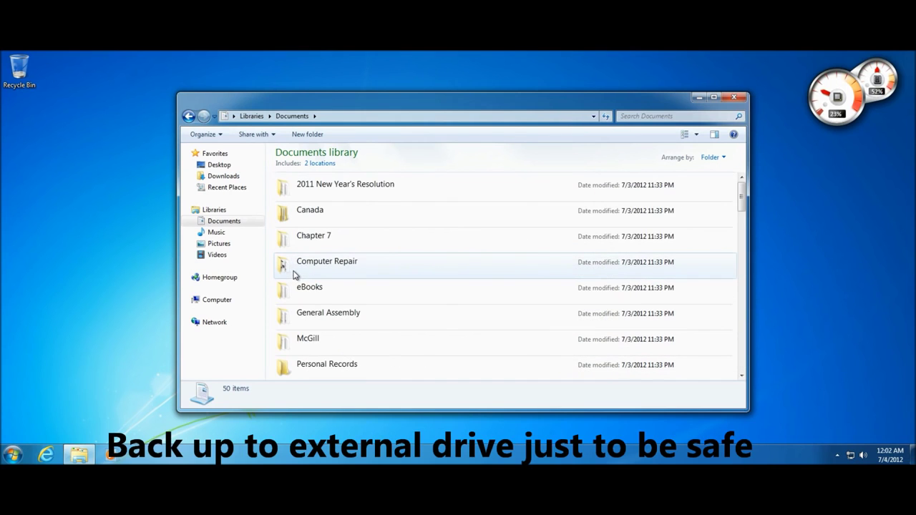
# Check the Pictures library, select the Chapter 7 folder in Documents, then close Explorer
pyautogui.click(188, 116)
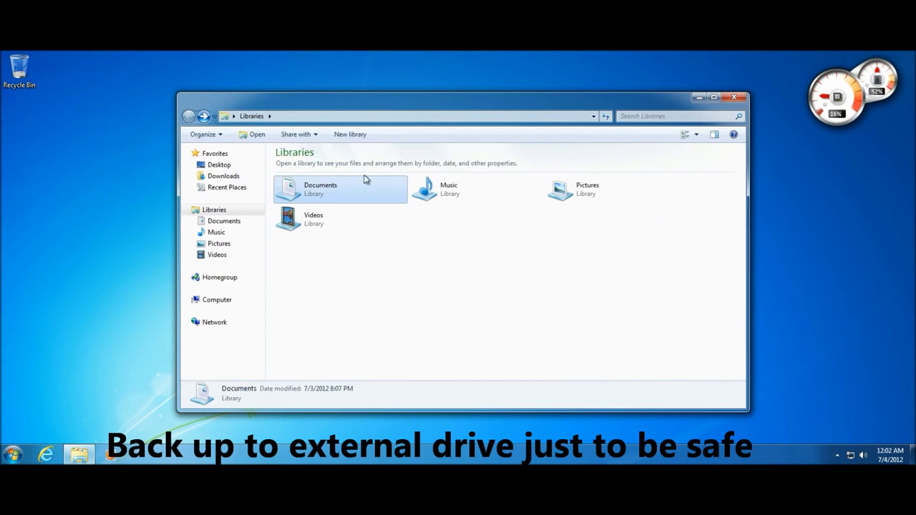
pyautogui.doubleClick(589, 197)
pyautogui.moveTo(605, 322); pyautogui.dragTo(462, 330)
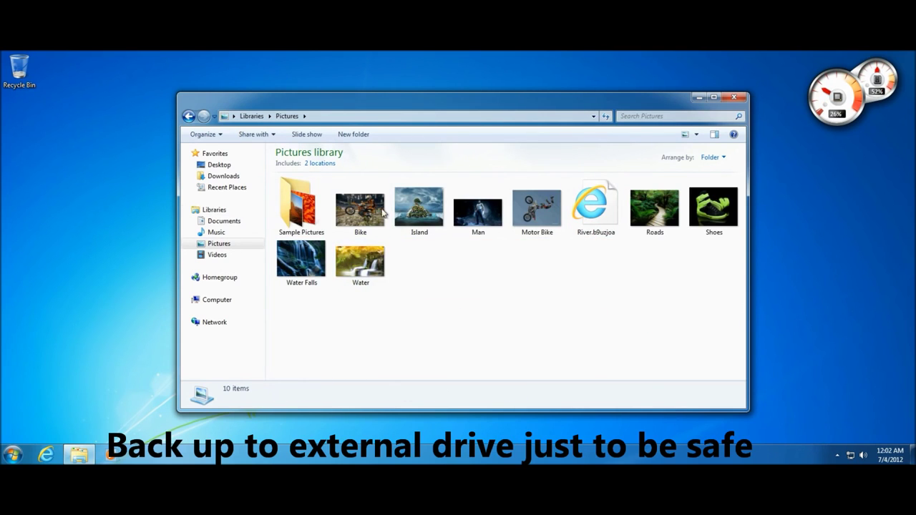
pyautogui.click(251, 116)
pyautogui.doubleClick(294, 188)
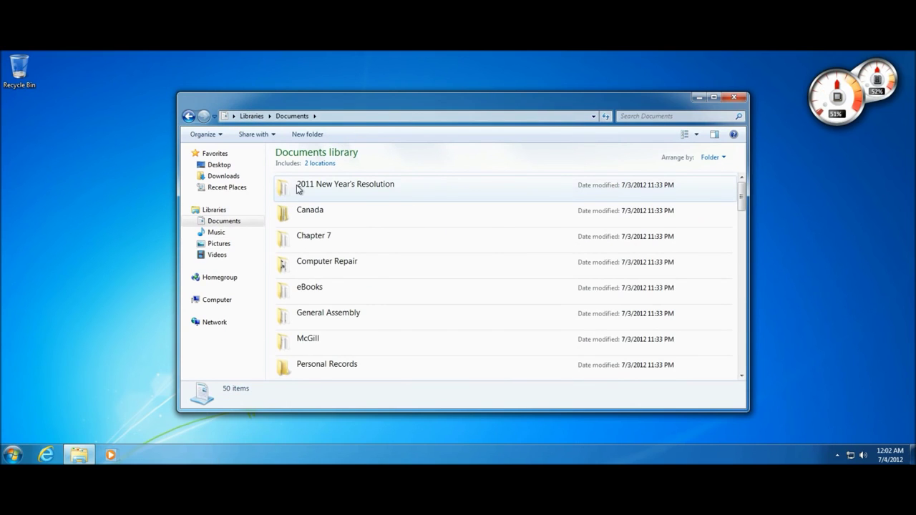
pyautogui.moveTo(439, 200); pyautogui.dragTo(435, 329)
pyautogui.click(418, 249)
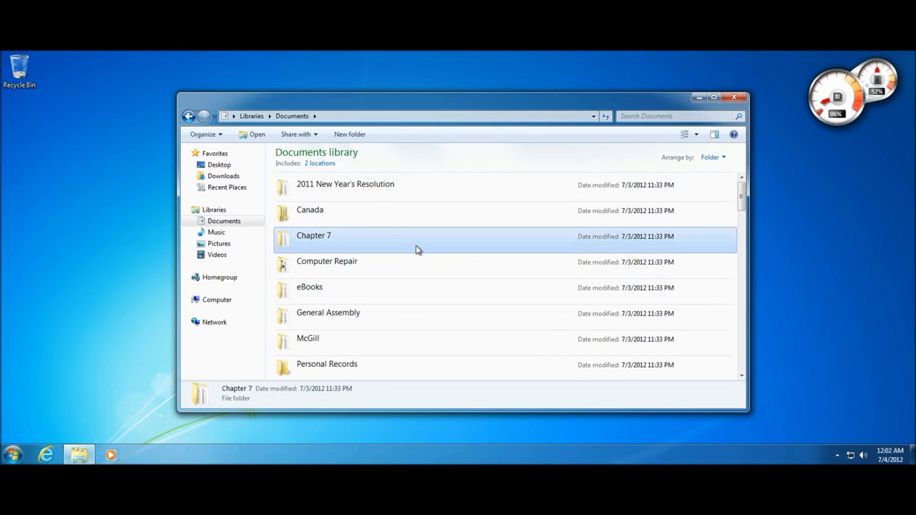
pyautogui.doubleClick(184, 101)
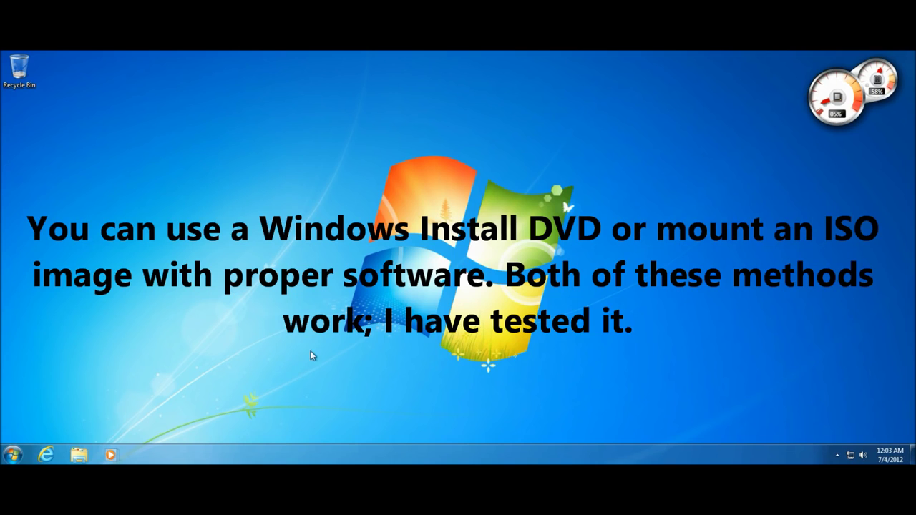
# Bring up the Start menu and dismiss it without choosing anything
pyautogui.moveTo(300, 365); pyautogui.dragTo(256, 391)
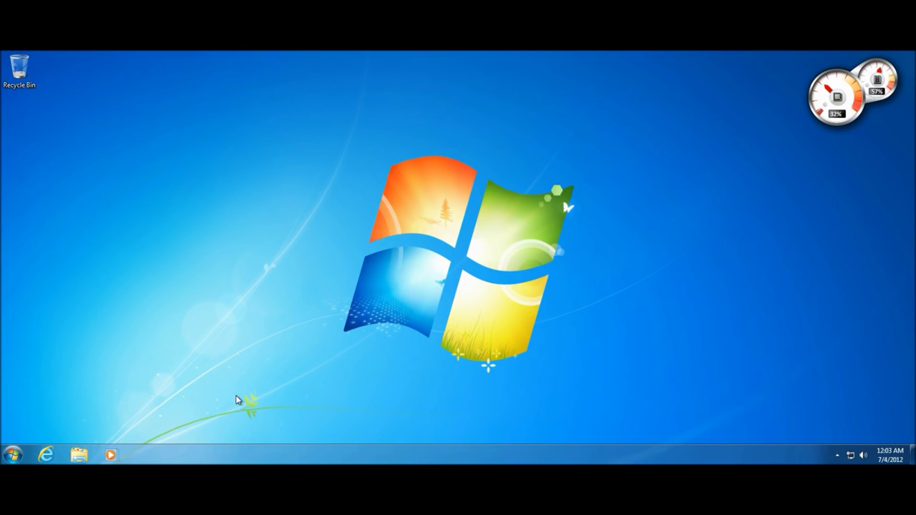
pyautogui.click(53, 449)
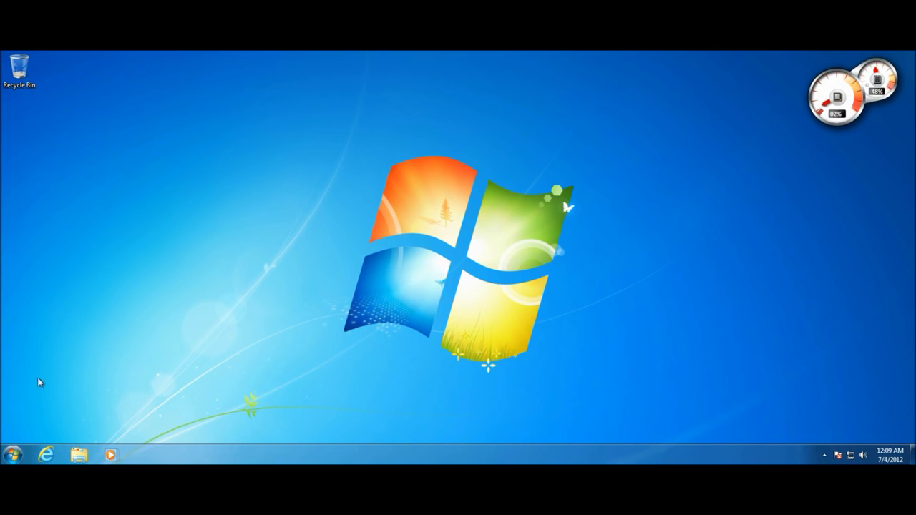
pyautogui.click(11, 453)
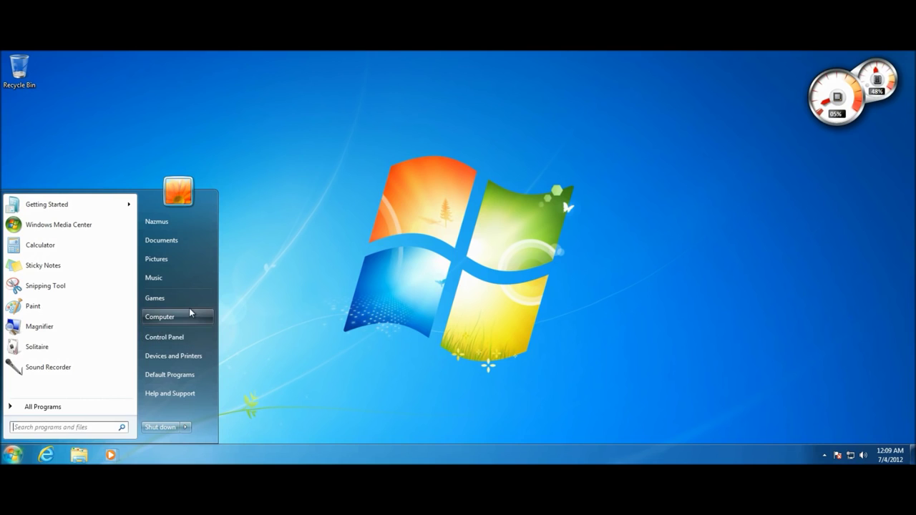
pyautogui.click(244, 321)
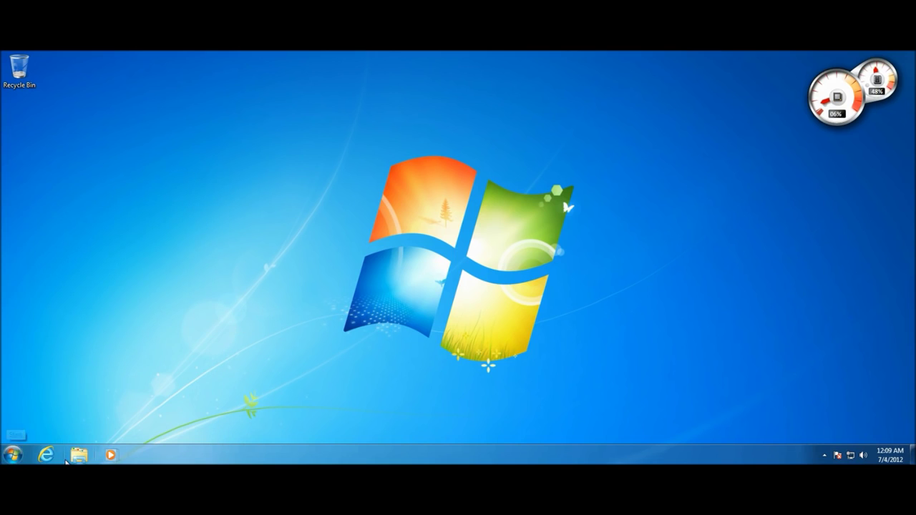
# Open DVD Drive (D:) from Computer in Explorer to list the install disc's files
pyautogui.click(78, 456)
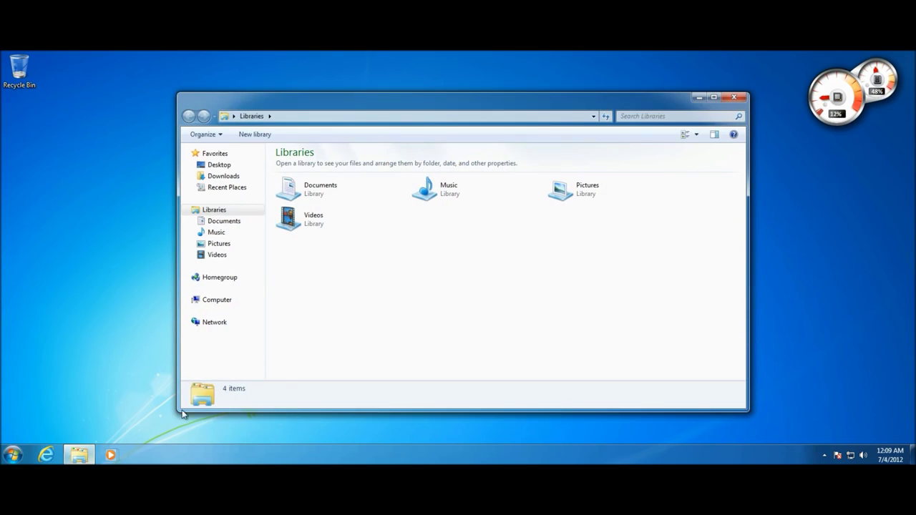
pyautogui.click(220, 302)
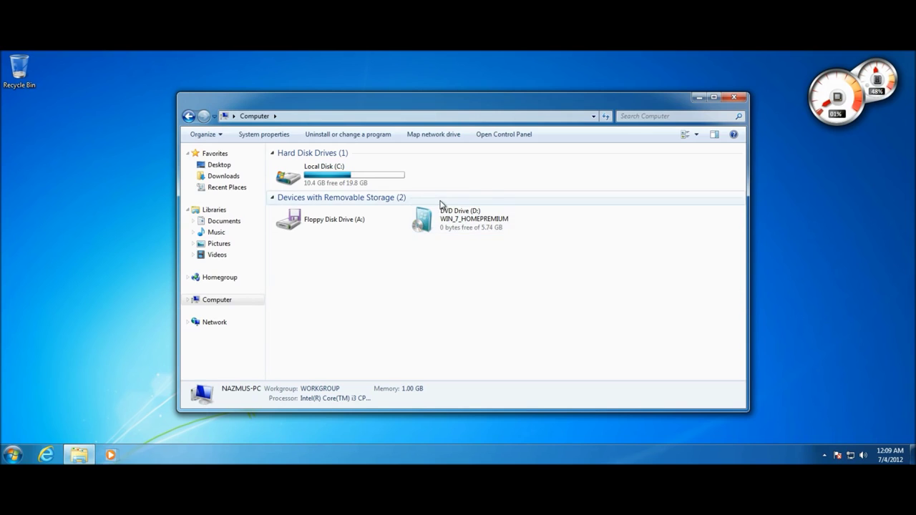
pyautogui.rightClick(436, 224)
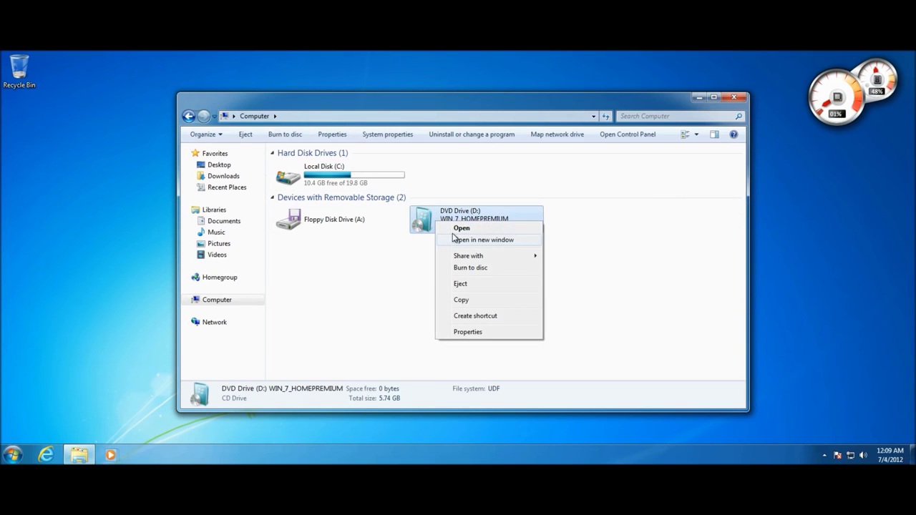
pyautogui.click(455, 229)
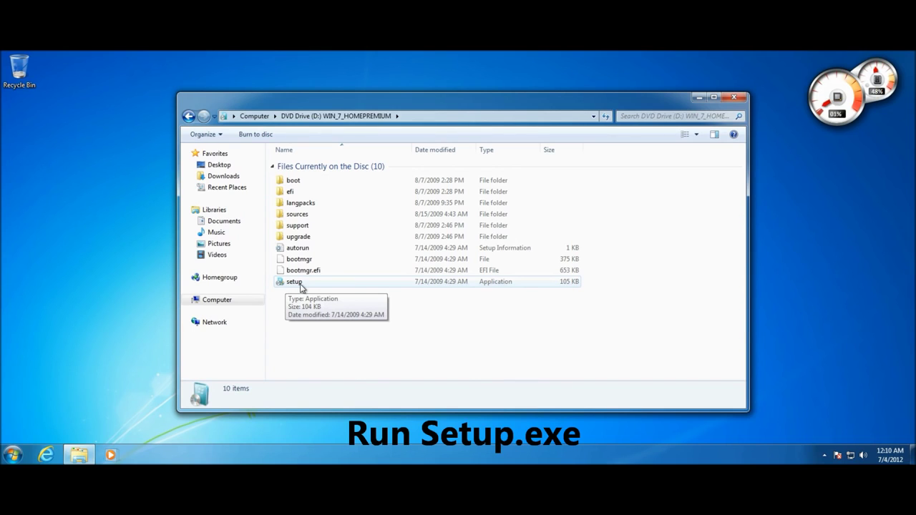
# Run setup from the DVD, approve User Account Control, and close the Explorer window
pyautogui.doubleClick(294, 282)
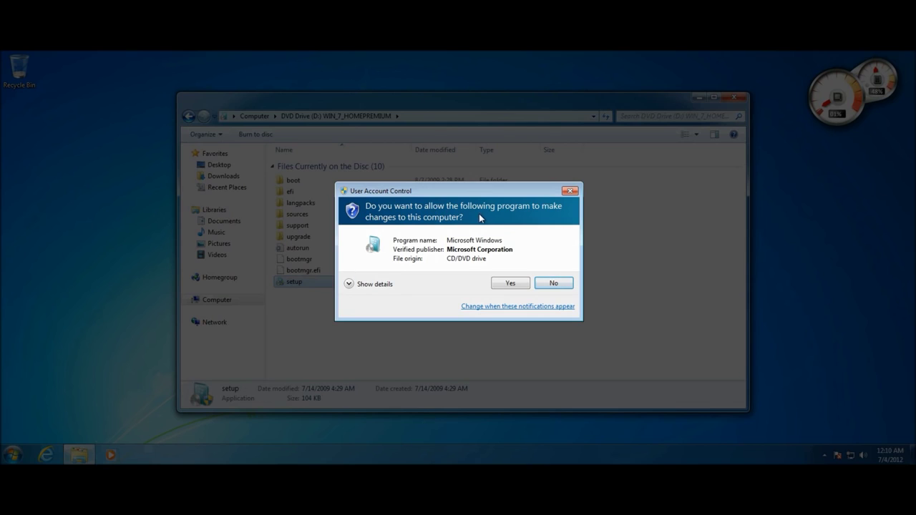
pyautogui.click(506, 286)
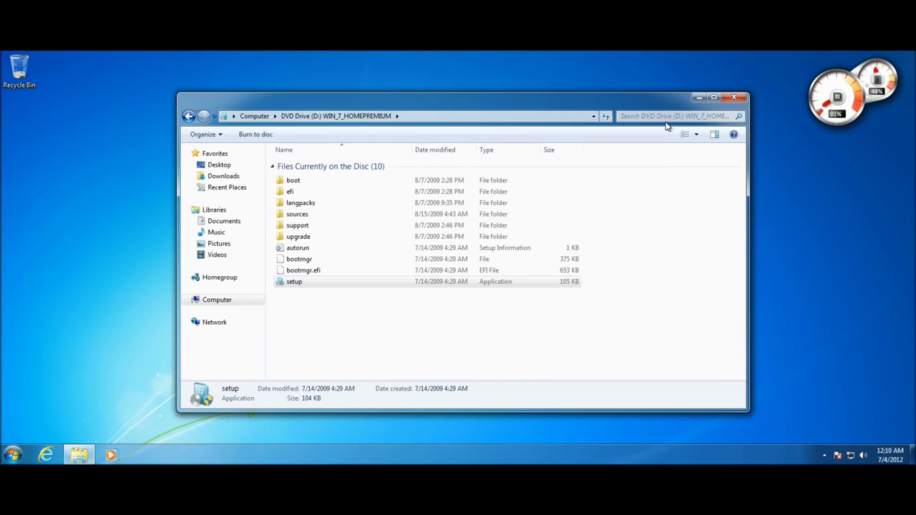
pyautogui.click(734, 99)
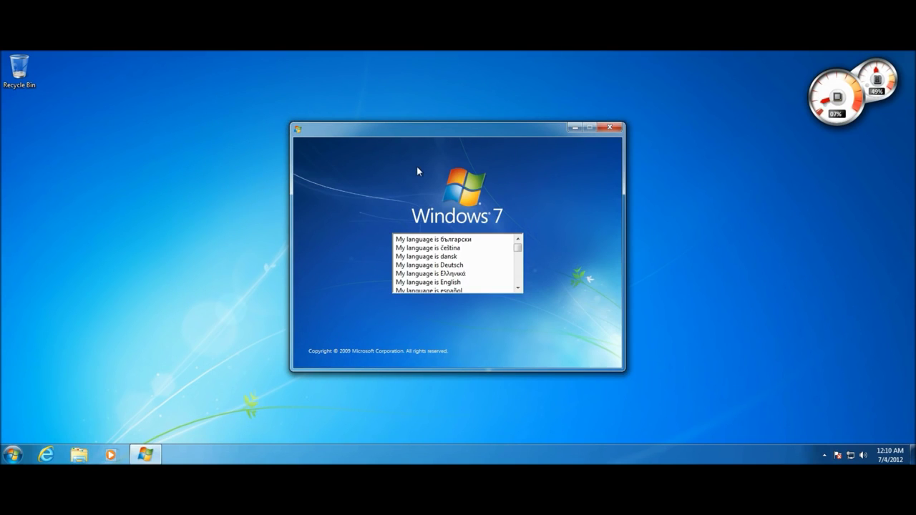
# Select 'My language is English', continue, and start the installation with Install now
pyautogui.click(434, 283)
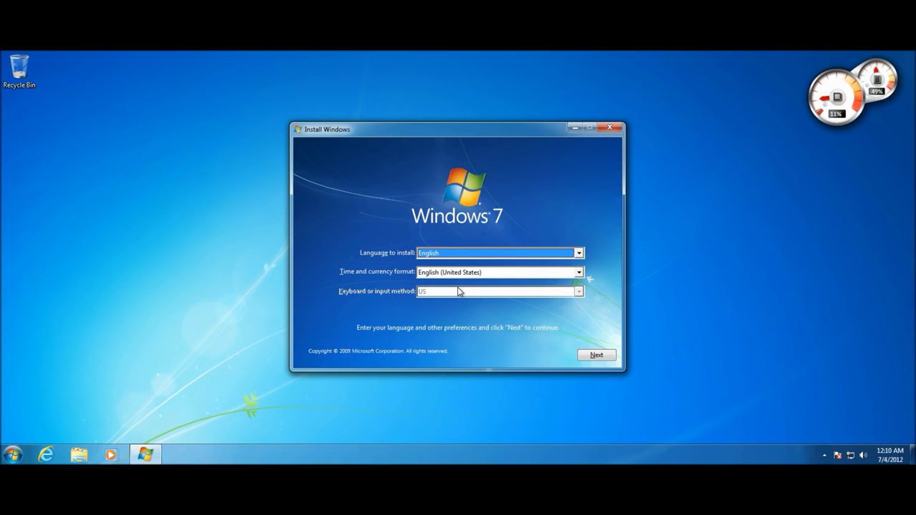
pyautogui.click(598, 356)
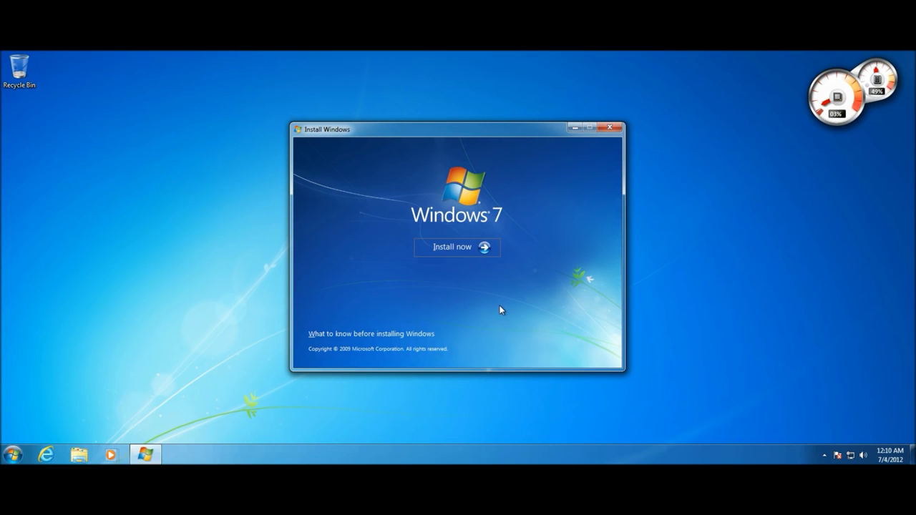
pyautogui.click(464, 248)
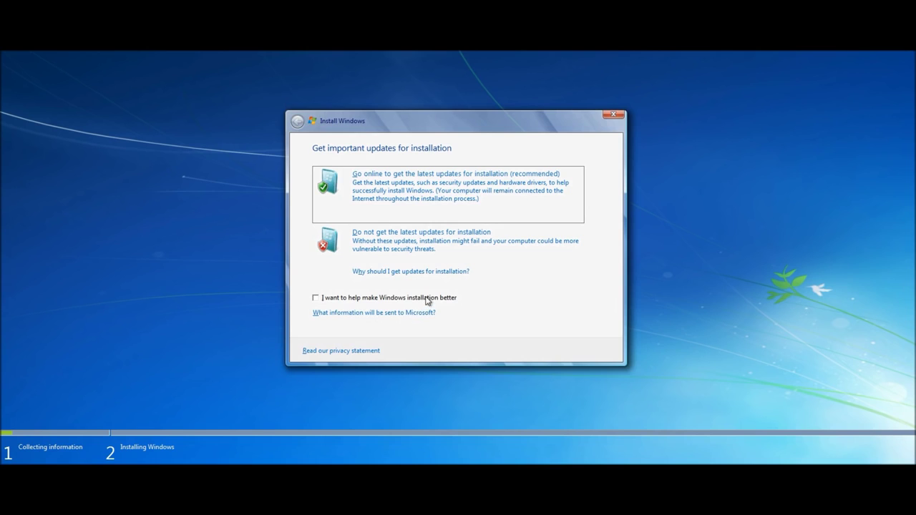
# Opt in to improving Windows installation and go online for the latest installation updates
pyautogui.click(316, 299)
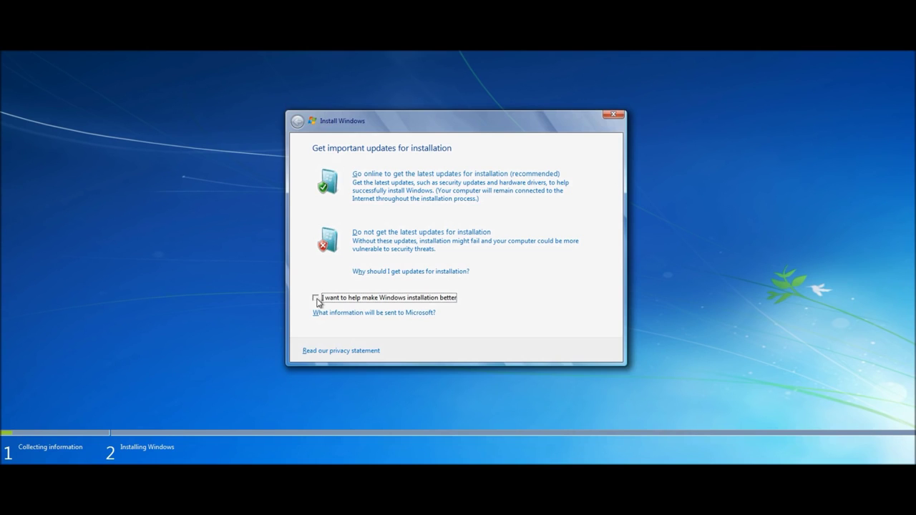
pyautogui.click(398, 202)
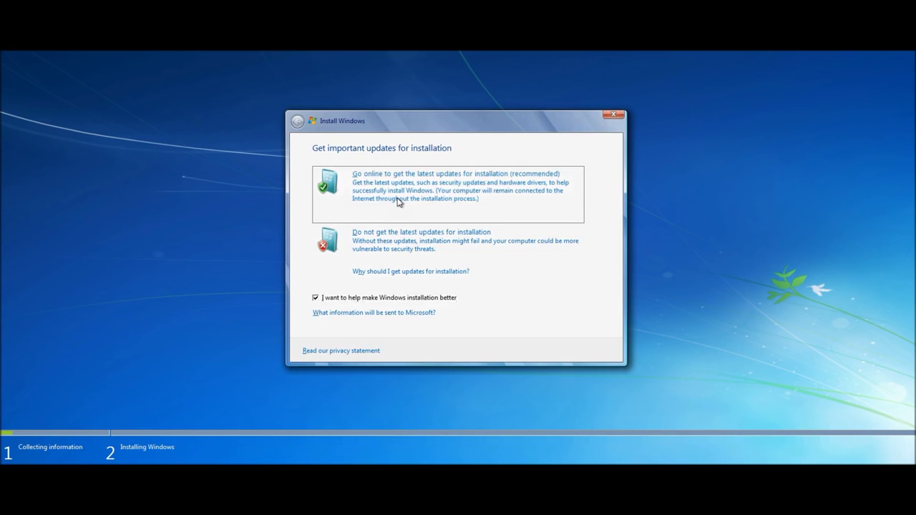
pyautogui.click(398, 202)
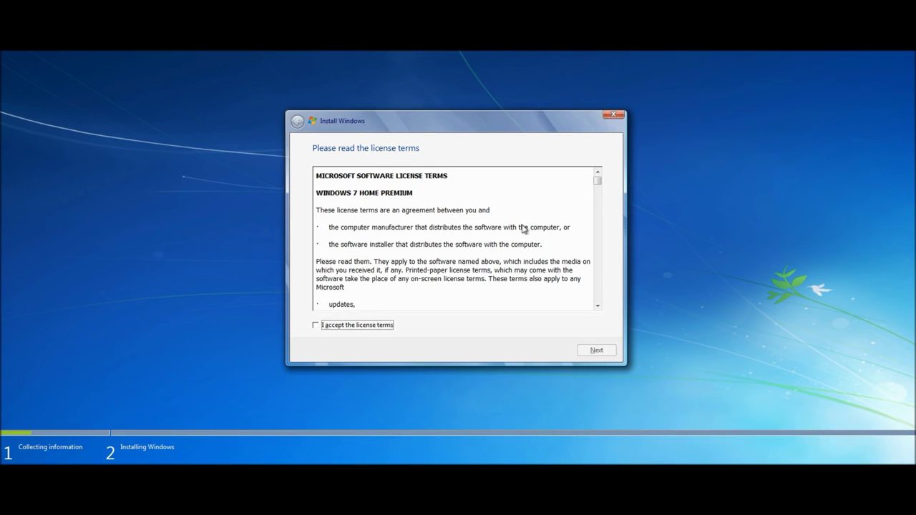
# Scroll through the Windows 7 Home Premium license, accept the terms, and continue
pyautogui.moveTo(596, 179); pyautogui.dragTo(610, 306)
pyautogui.click(377, 326)
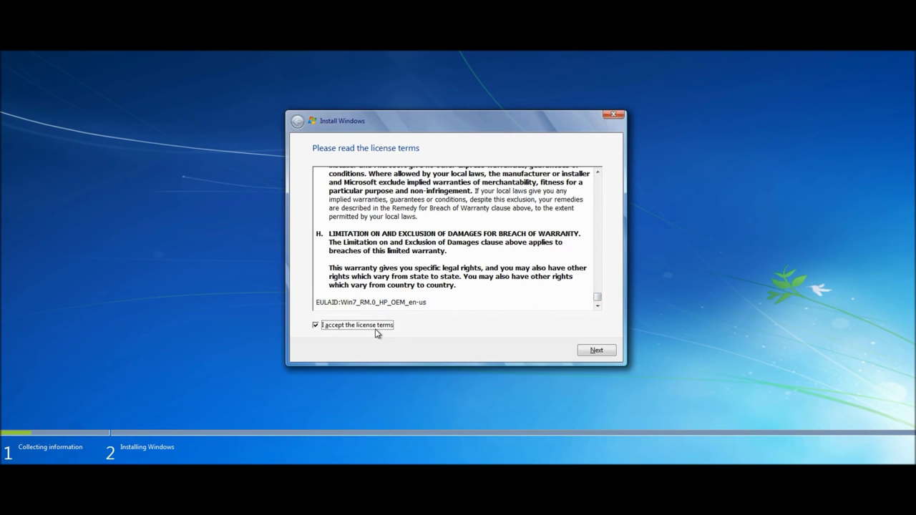
pyautogui.click(591, 351)
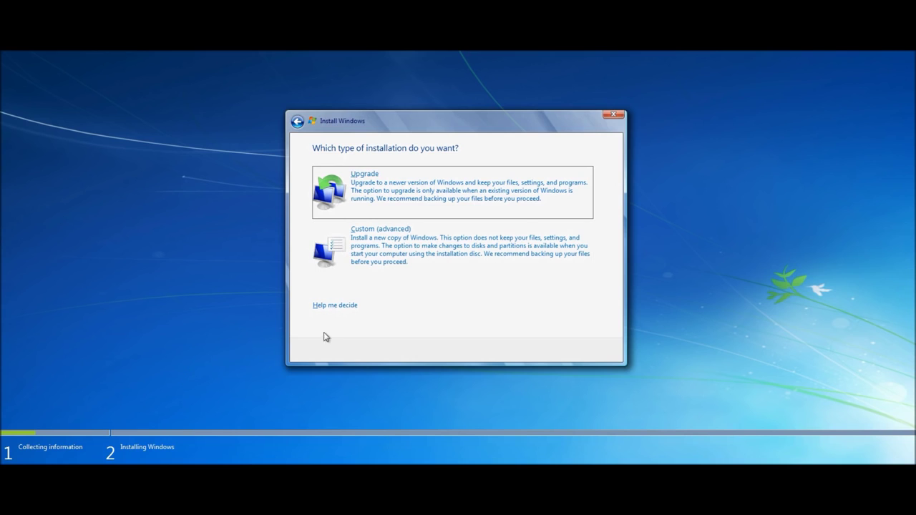
# Select the Custom (advanced) installation type
pyautogui.click(333, 252)
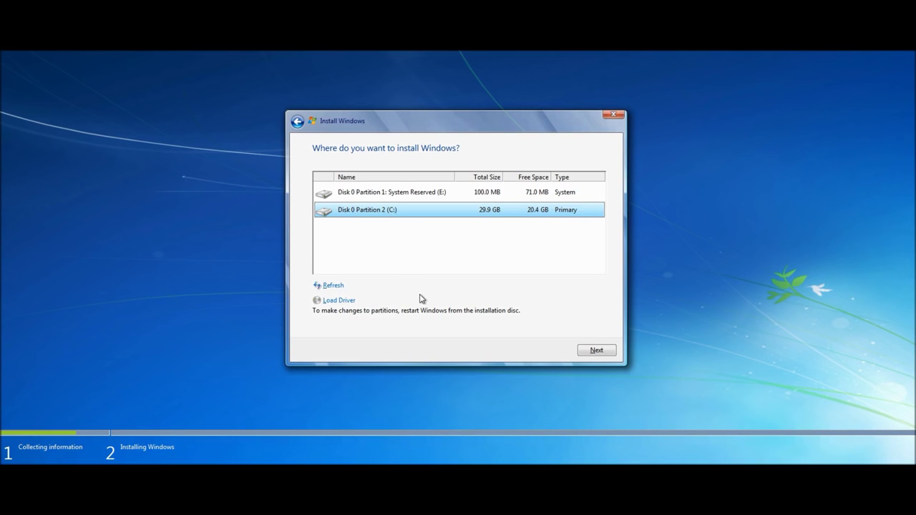
# Install to Disk 0 Partition 2 (C:) and review the Windows.old warning
pyautogui.click(591, 350)
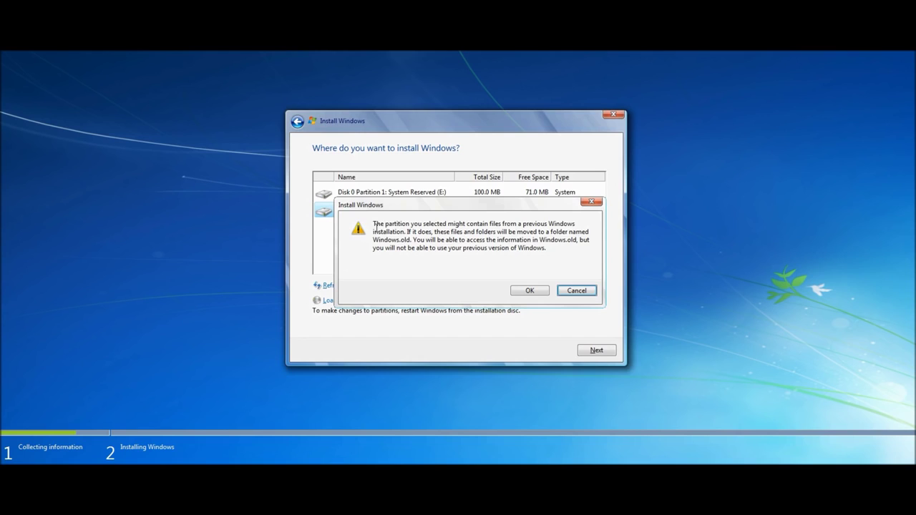
pyautogui.moveTo(377, 224); pyautogui.dragTo(439, 255)
pyautogui.click(438, 255)
# Confirm the Windows.old warning with OK so installation starts, then bring up the Start menu
pyautogui.click(526, 290)
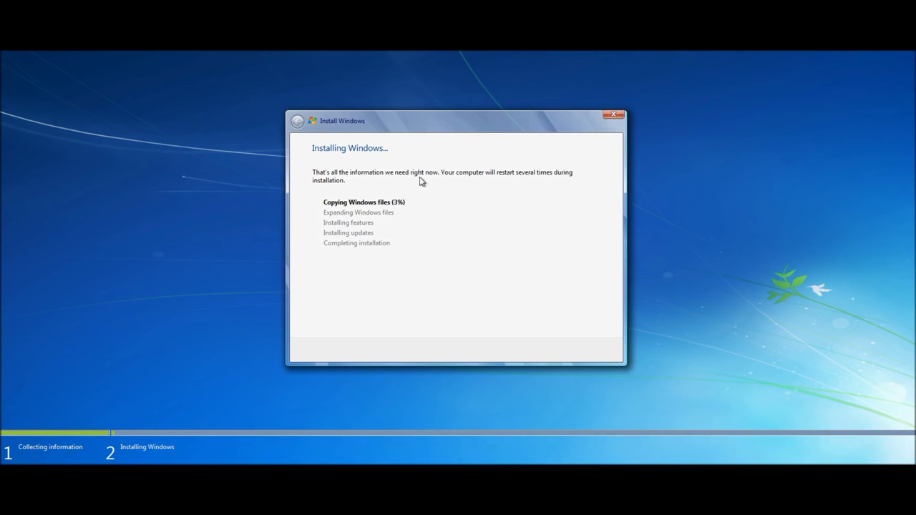
pyautogui.press('super')
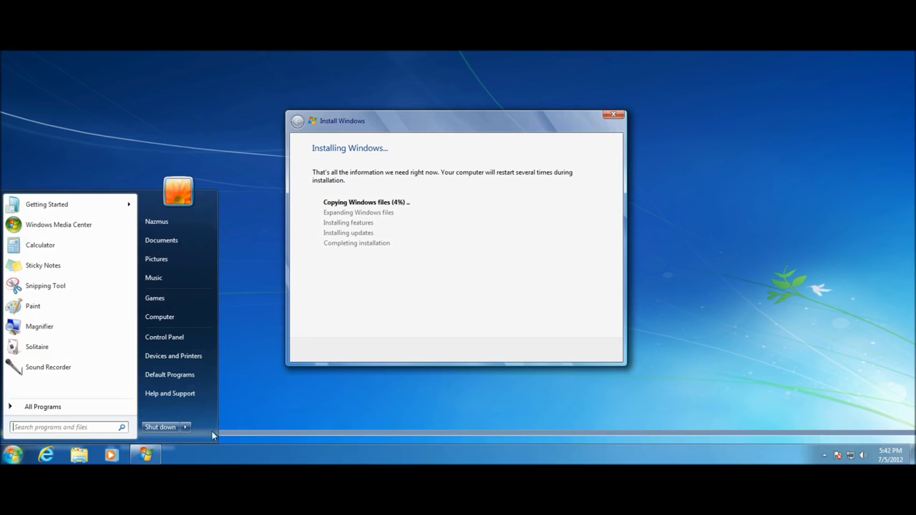
# Dismiss the Start menu and let setup copy files until Windows restarts
pyautogui.click(204, 461)
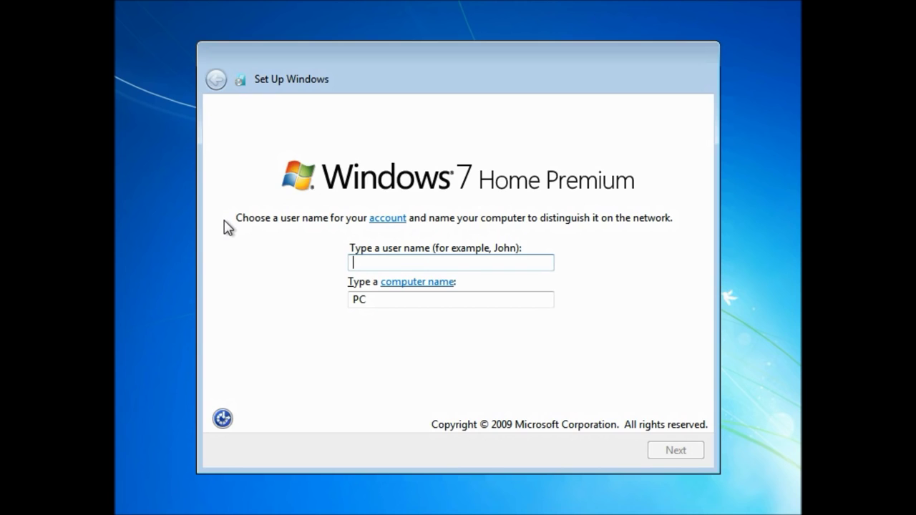
# Enter the user name, then set the account password, confirm it, and add a password hint
pyautogui.write('Nazmus')
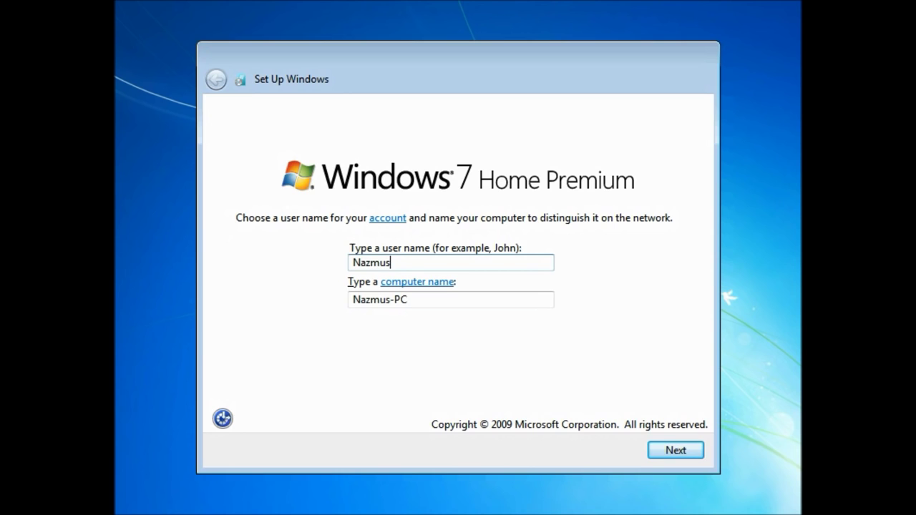
pyautogui.click(666, 456)
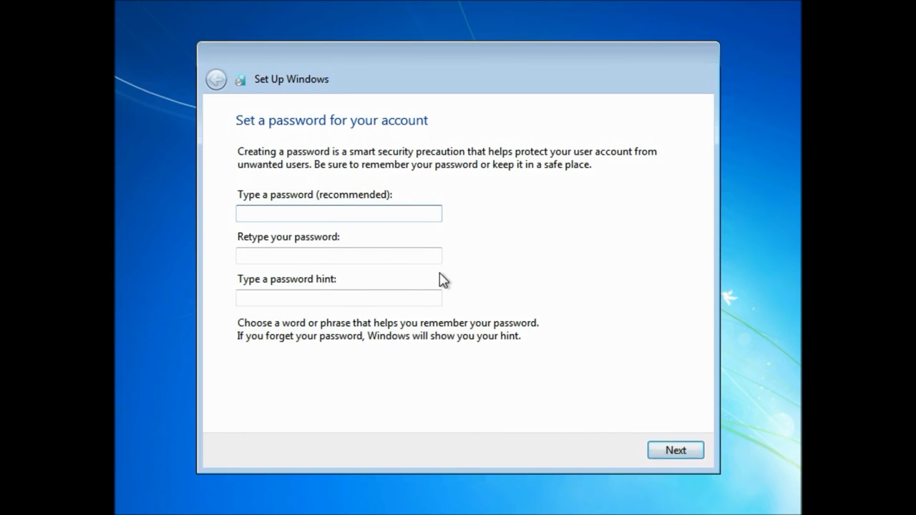
pyautogui.write('•••••••')
pyautogui.press('BackSpace')
pyautogui.press('BackSpace')
pyautogui.press('BackSpace')
pyautogui.press('BackSpace')
pyautogui.press('BackSpace')
pyautogui.press('BackSpace')
pyautogui.press('BackSpace')
pyautogui.write('••••••••••••')
pyautogui.press('Tab')
pyautogui.write('••••••••••••')
pyautogui.press('Tab')
pyautogui.write('Universal')
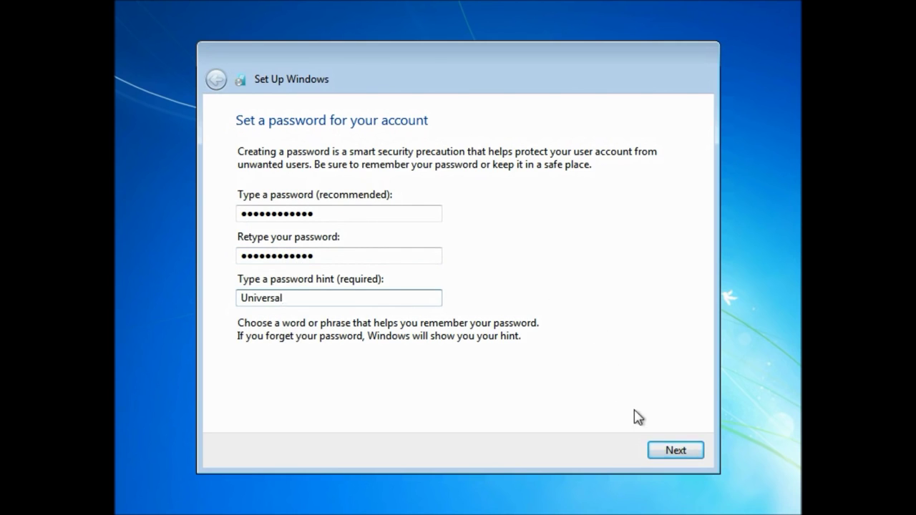
pyautogui.click(670, 451)
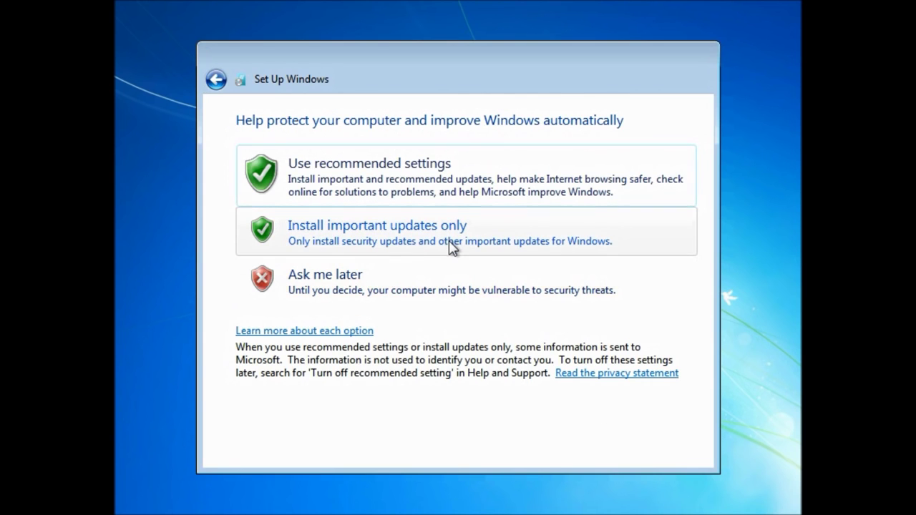
# Use recommended settings, set the time zone to Central Time (US & Canada), and choose Home network
pyautogui.click(422, 187)
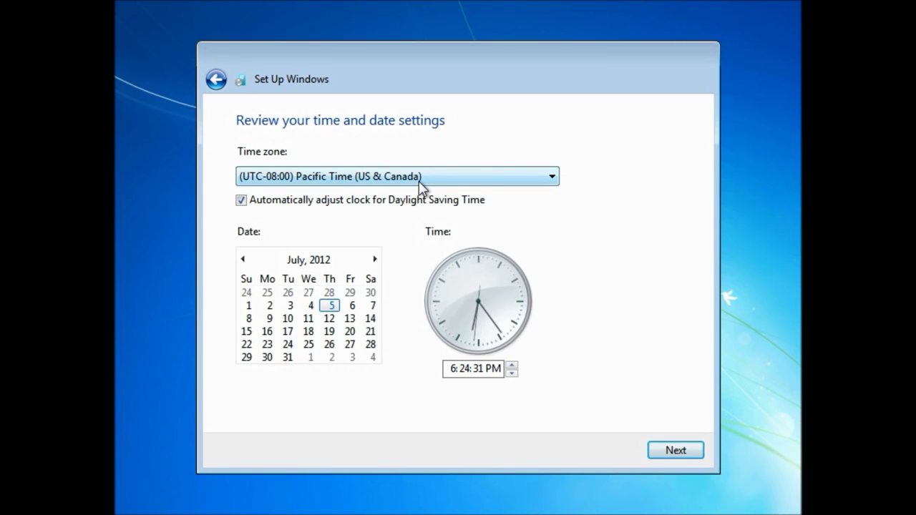
pyautogui.click(421, 188)
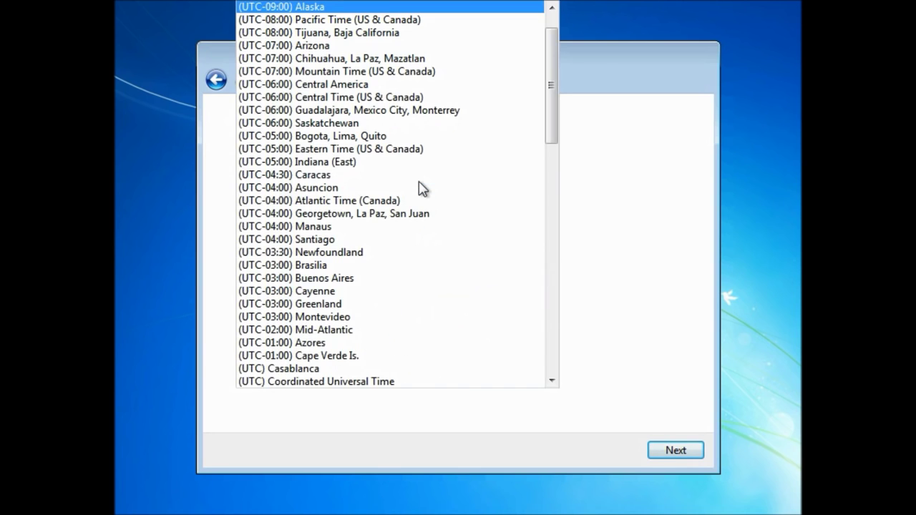
pyautogui.scroll(1, 419, 188)
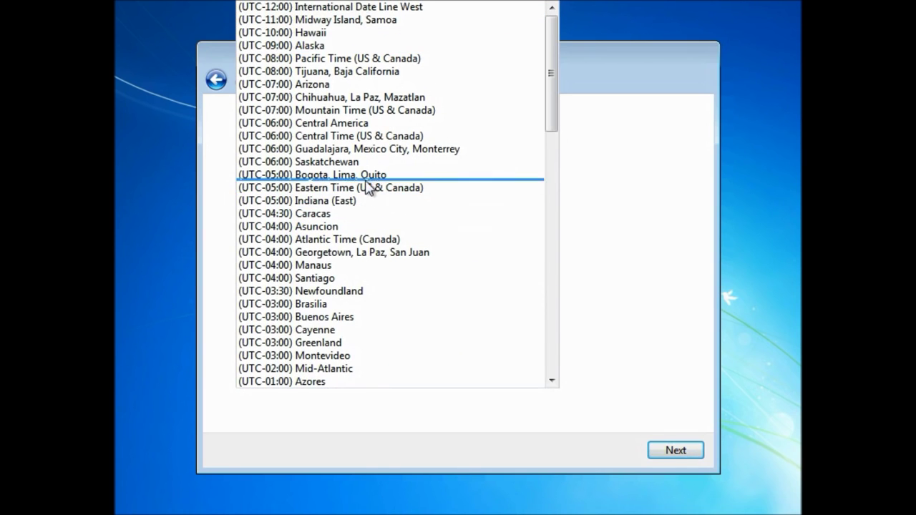
pyautogui.click(382, 136)
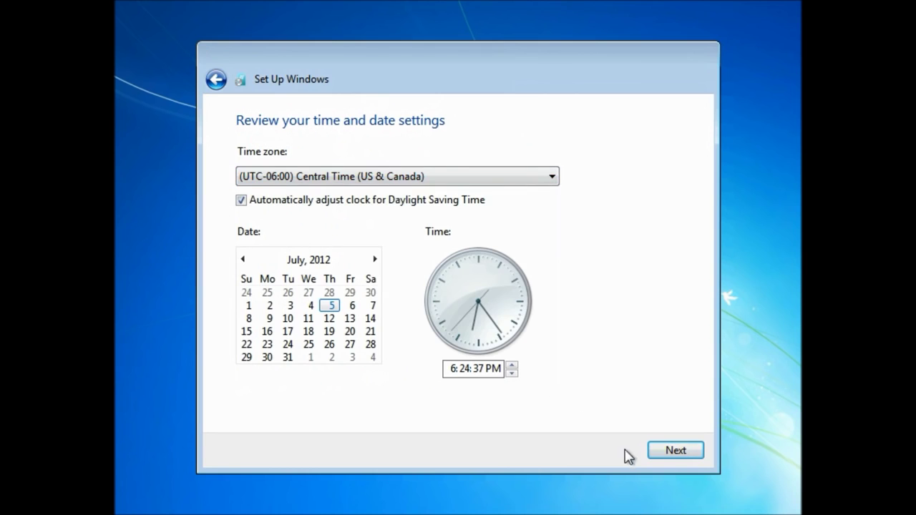
pyautogui.click(676, 451)
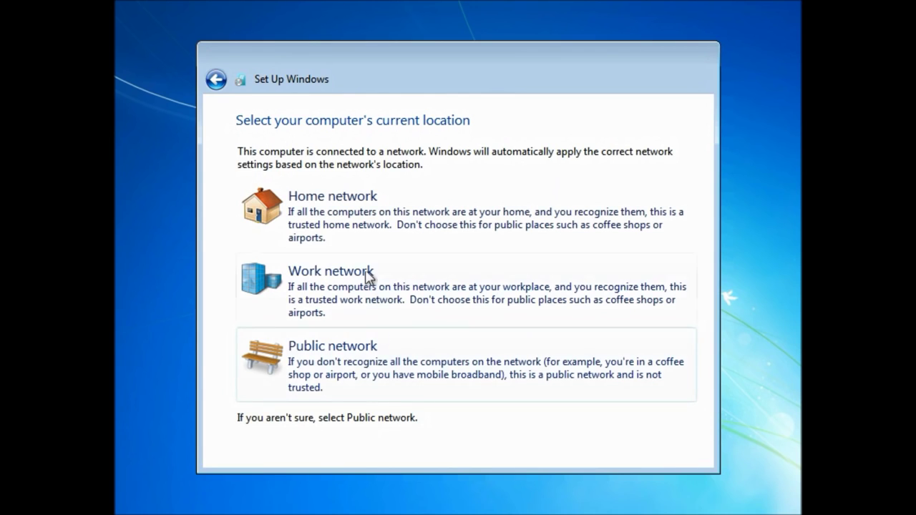
pyautogui.click(363, 226)
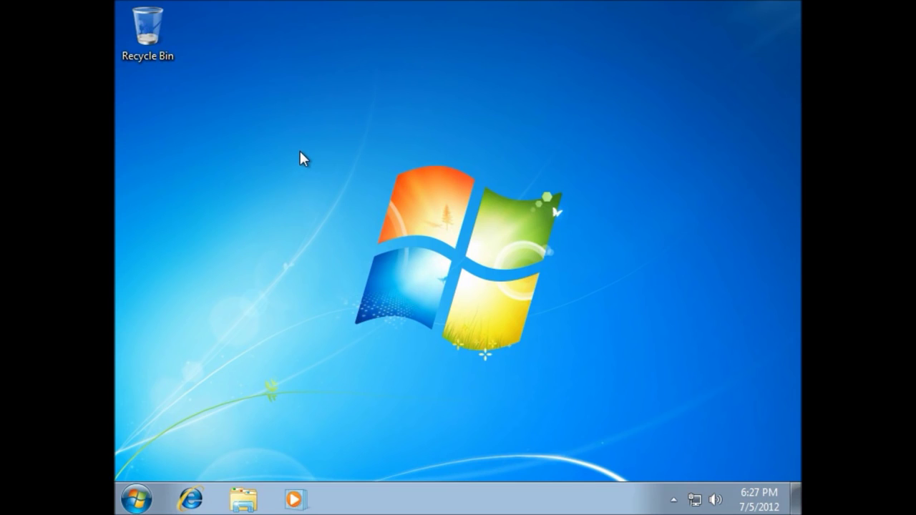
# Clear the desktop by dismissing the right-click menu and the Start menu
pyautogui.moveTo(297, 136); pyautogui.dragTo(591, 388)
pyautogui.rightClick(429, 415)
pyautogui.click(408, 418)
pyautogui.click(136, 498)
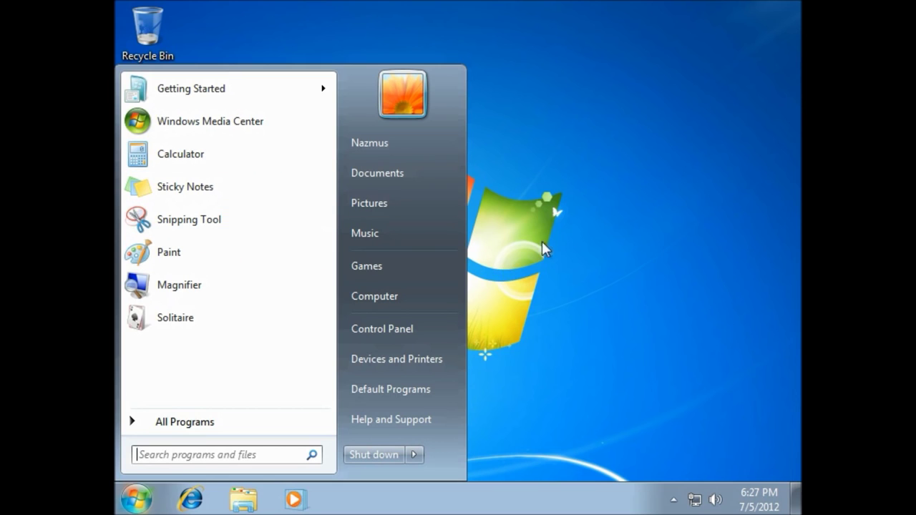
pyautogui.click(635, 156)
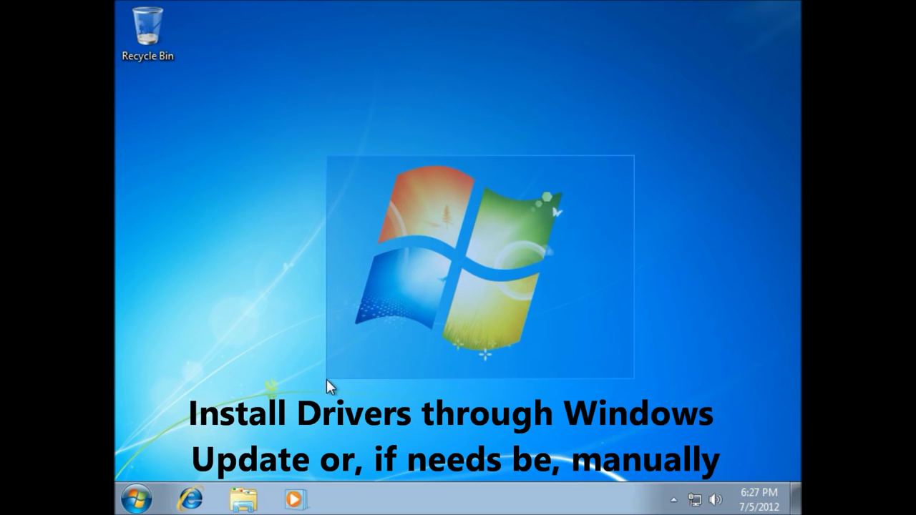
# Open Windows Explorer from the taskbar to the Libraries: Documents, Music, Pictures and Videos
pyautogui.moveTo(278, 387); pyautogui.dragTo(669, 150)
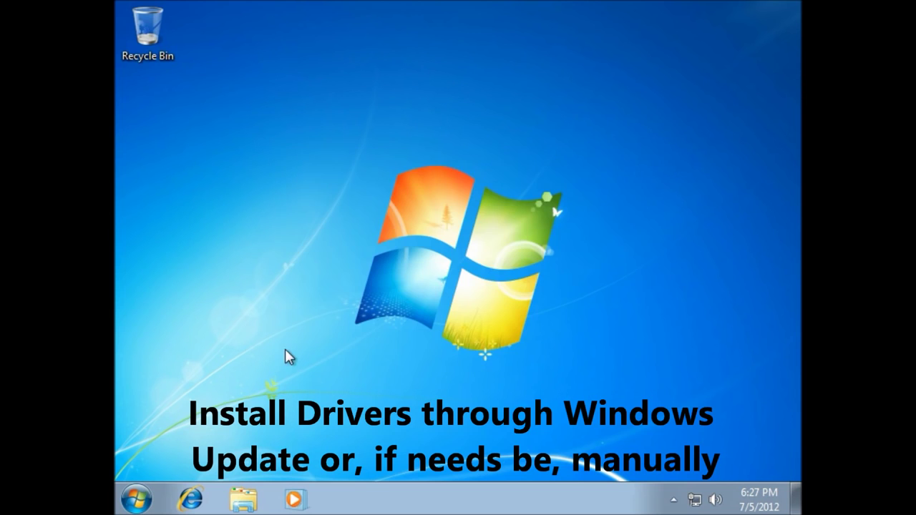
pyautogui.moveTo(271, 398); pyautogui.dragTo(677, 145)
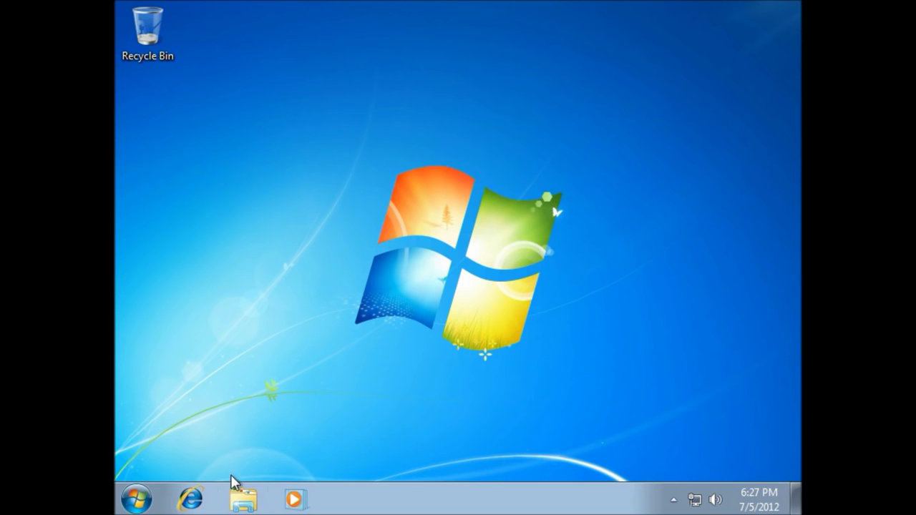
pyautogui.click(243, 505)
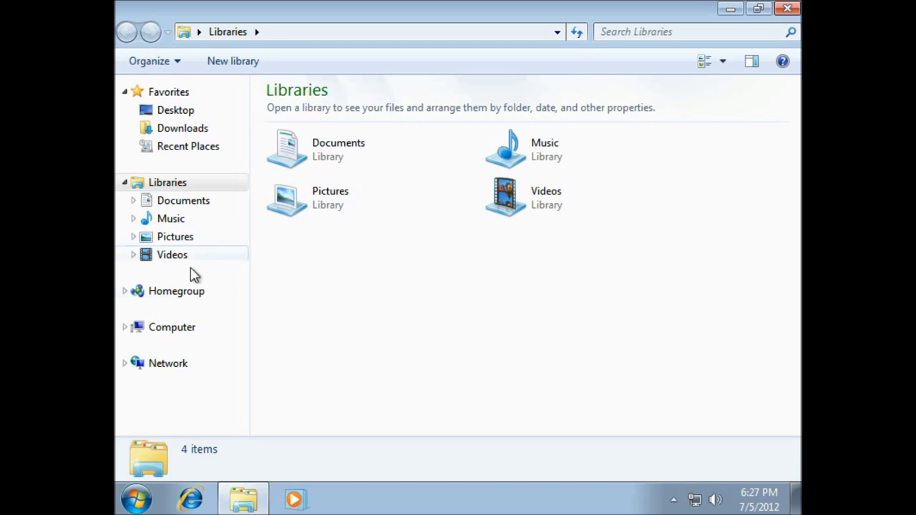
# Browse from Computer into Local Disk (C:) and the Windows.old folder
pyautogui.click(171, 336)
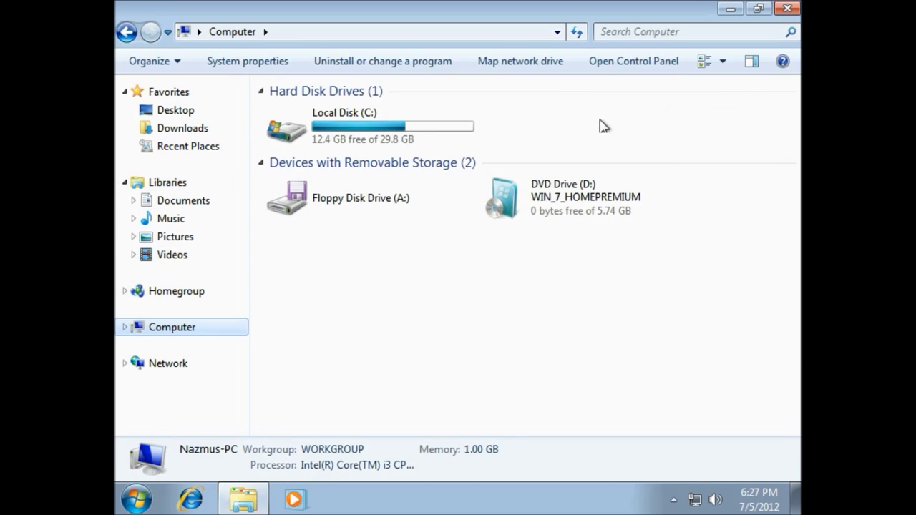
pyautogui.doubleClick(440, 130)
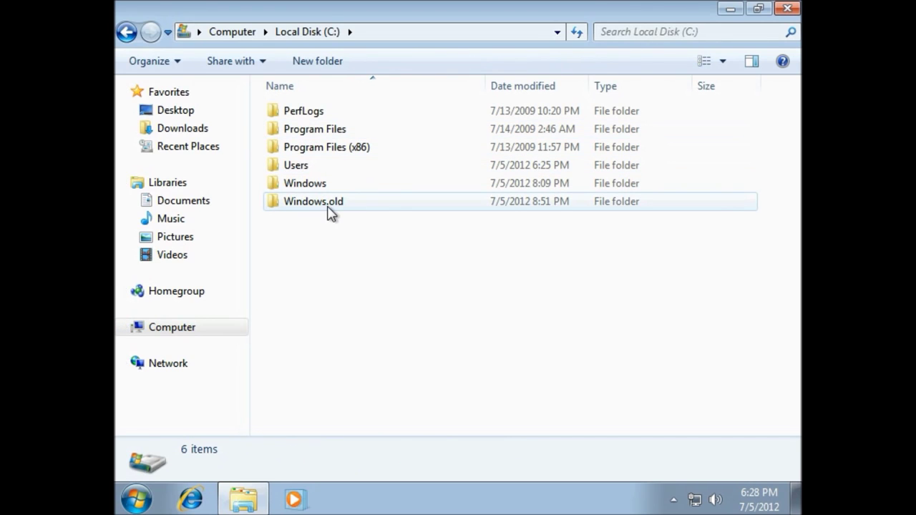
pyautogui.moveTo(331, 212)
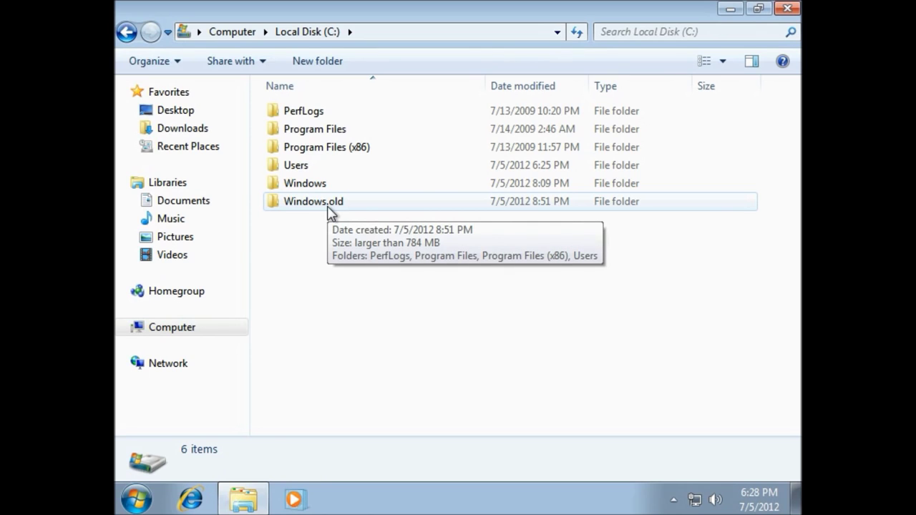
pyautogui.doubleClick(329, 210)
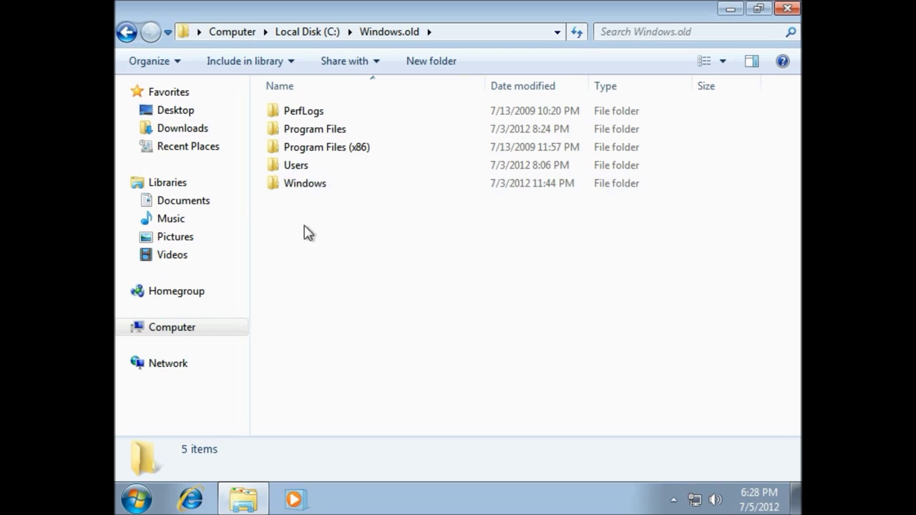
pyautogui.doubleClick(336, 151)
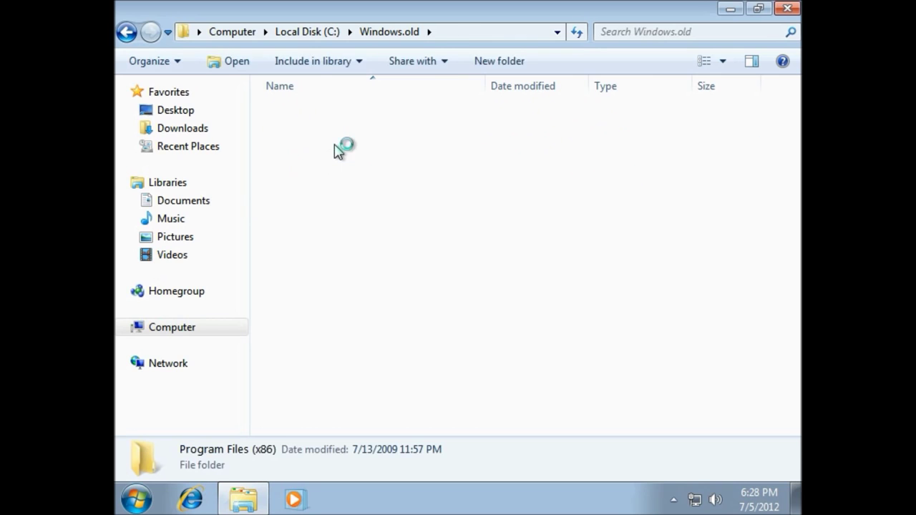
pyautogui.click(126, 32)
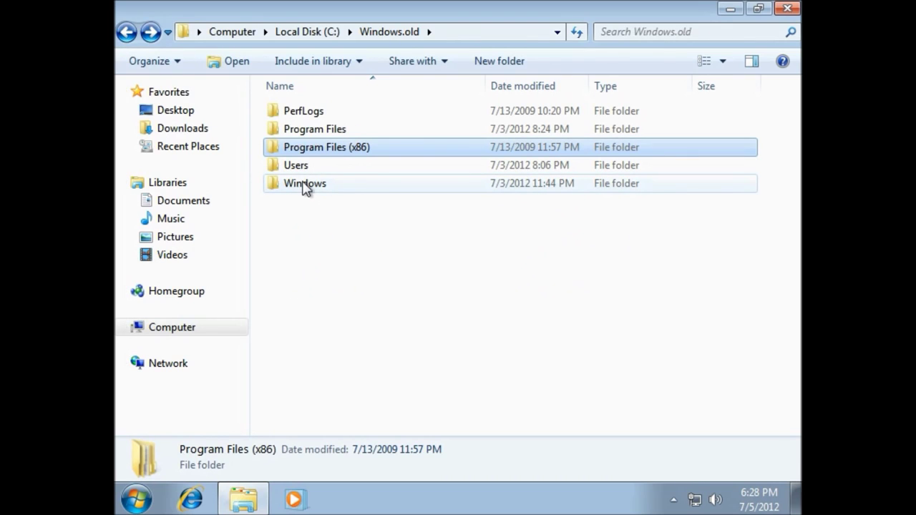
# Open Windows.old\Users, the old user's profile folder, then its My Documents folder
pyautogui.moveTo(306, 172)
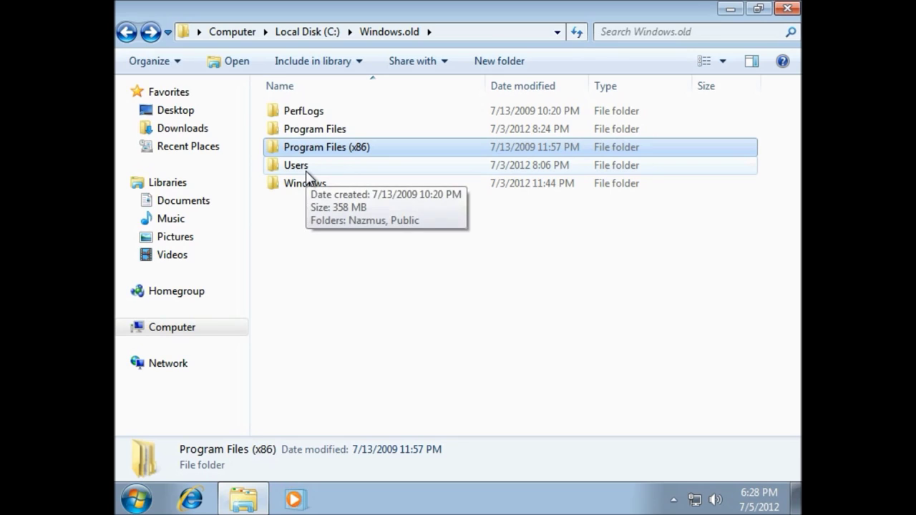
pyautogui.doubleClick(306, 172)
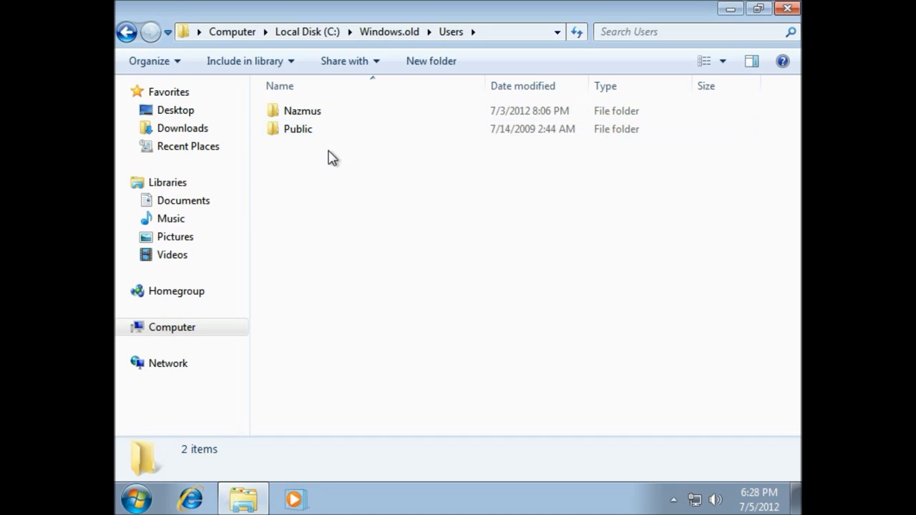
pyautogui.click(312, 119)
pyautogui.doubleClick(313, 120)
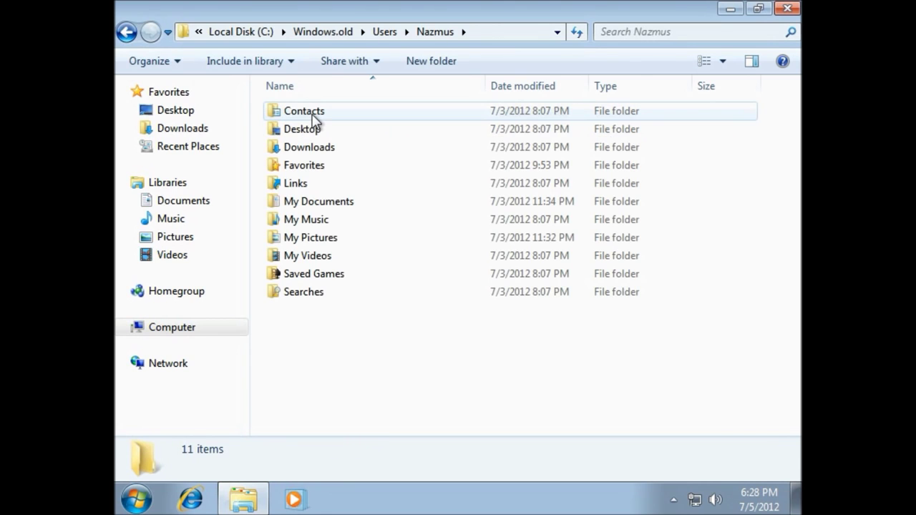
pyautogui.doubleClick(319, 202)
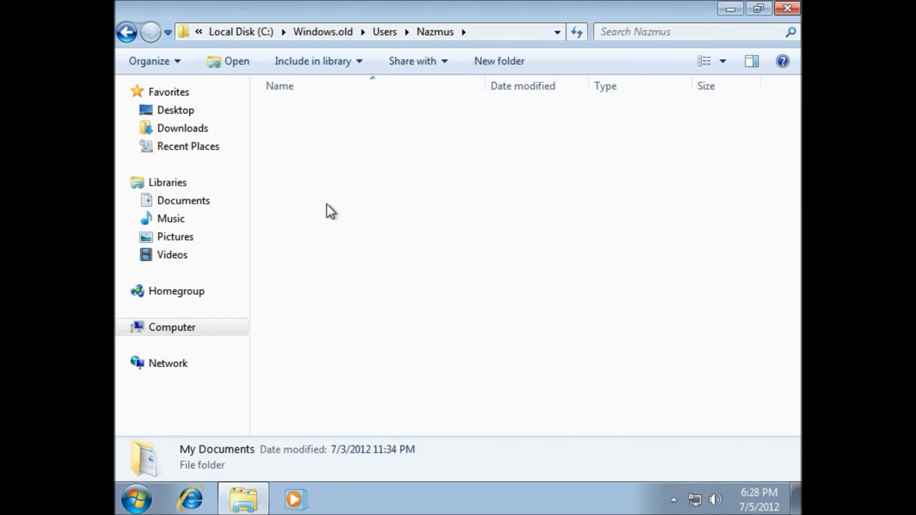
# Select all 50 items in the old My Documents folder and cut them
pyautogui.scroll(-10, 328, 209)
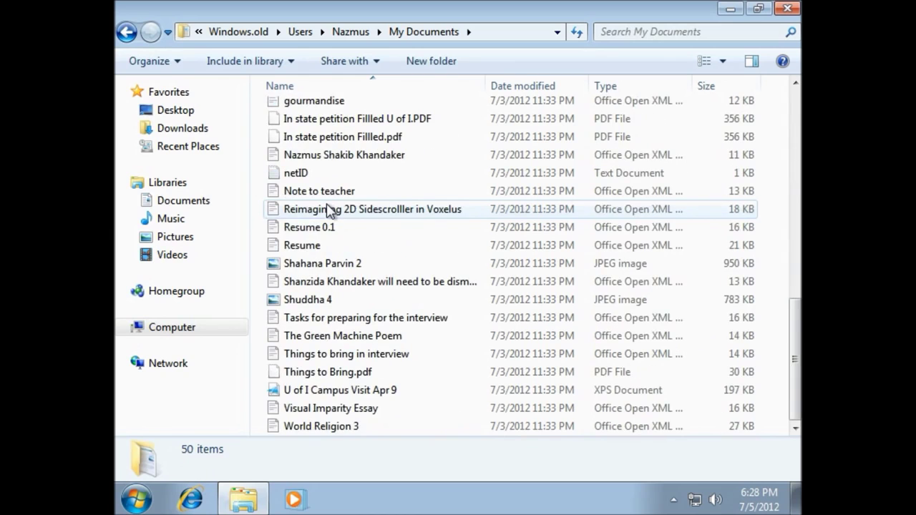
pyautogui.scroll(8, 328, 209)
pyautogui.scroll(-8, 327, 209)
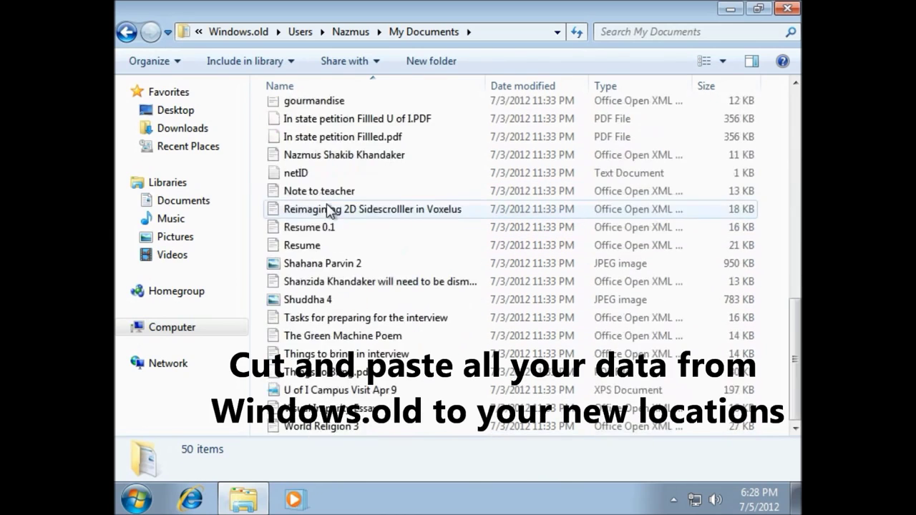
pyautogui.scroll(10, 329, 208)
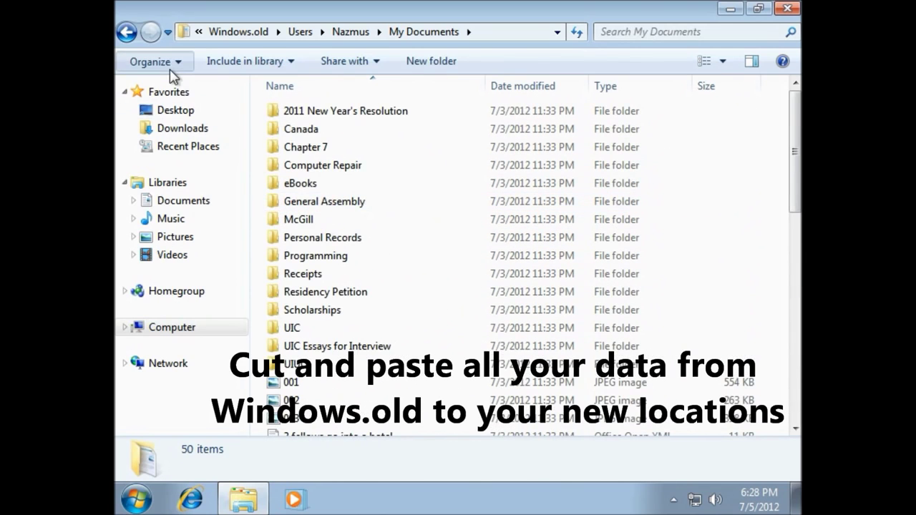
pyautogui.click(154, 61)
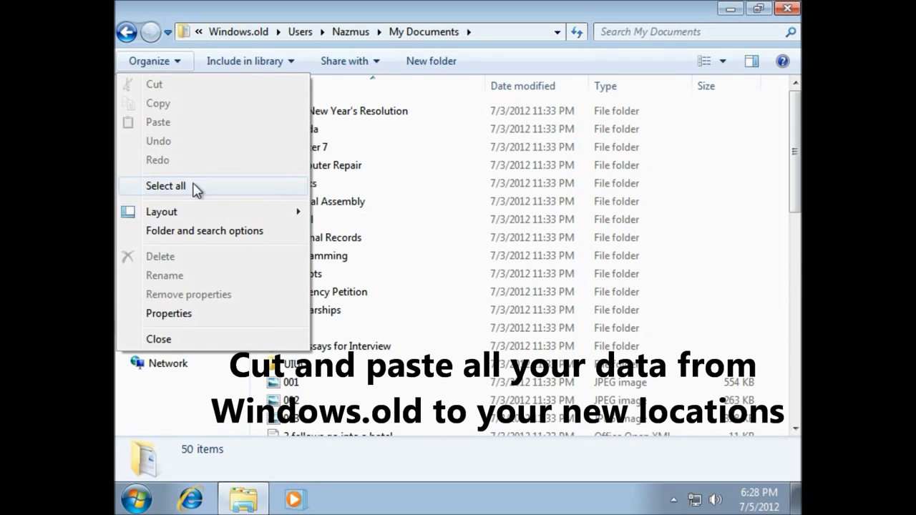
pyautogui.click(196, 184)
pyautogui.click(157, 61)
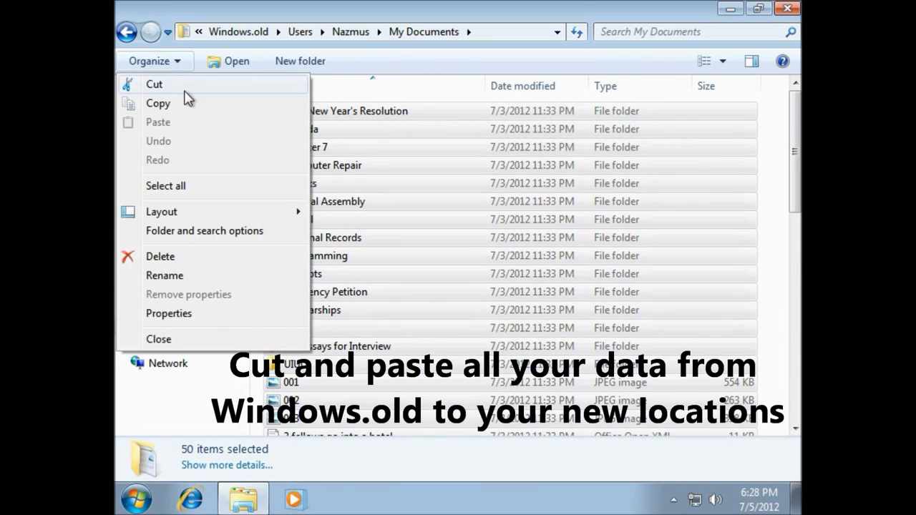
pyautogui.click(154, 85)
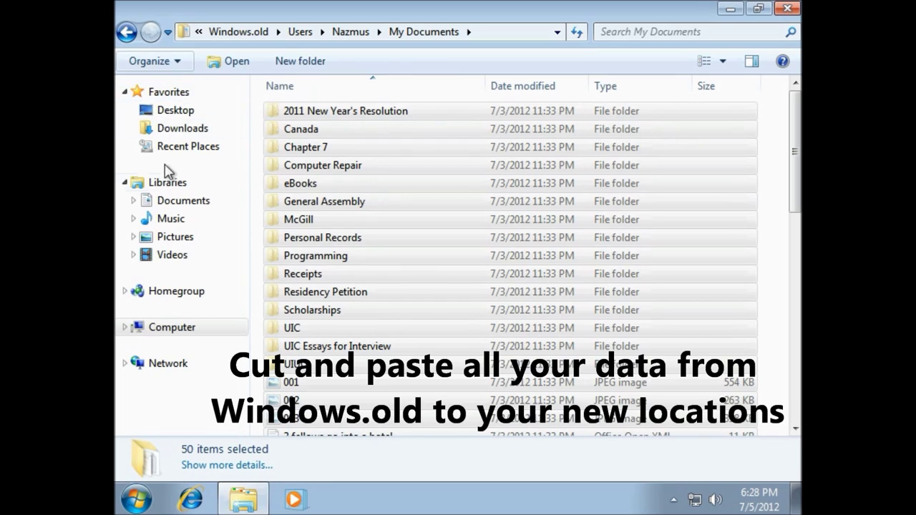
# Paste the 50 cut items into the Documents library
pyautogui.click(203, 208)
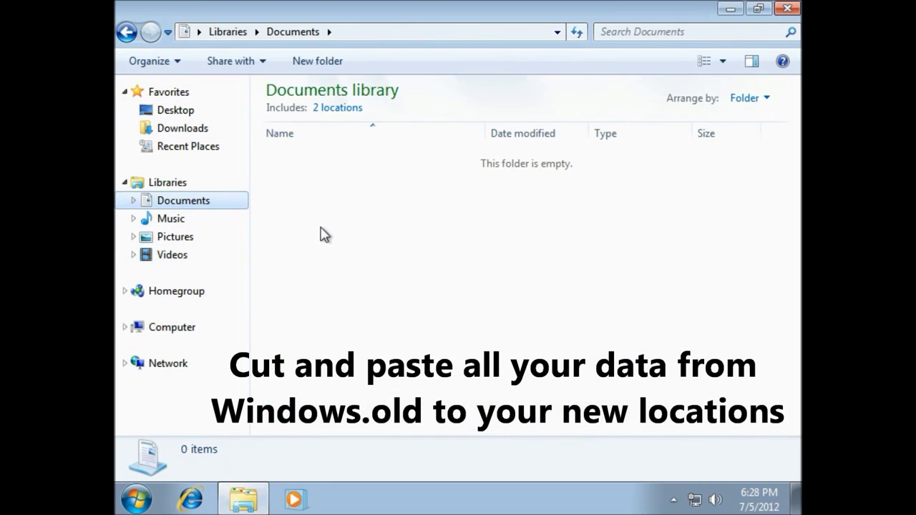
pyautogui.click(177, 63)
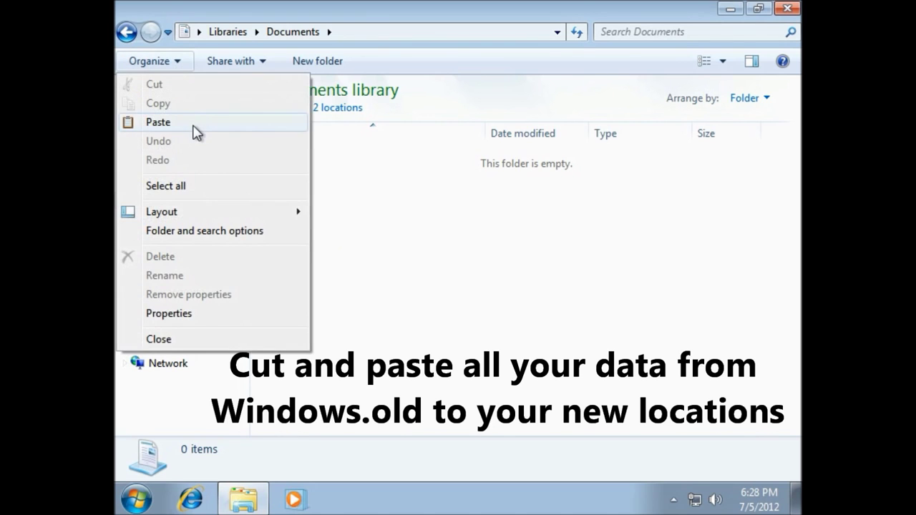
pyautogui.click(196, 126)
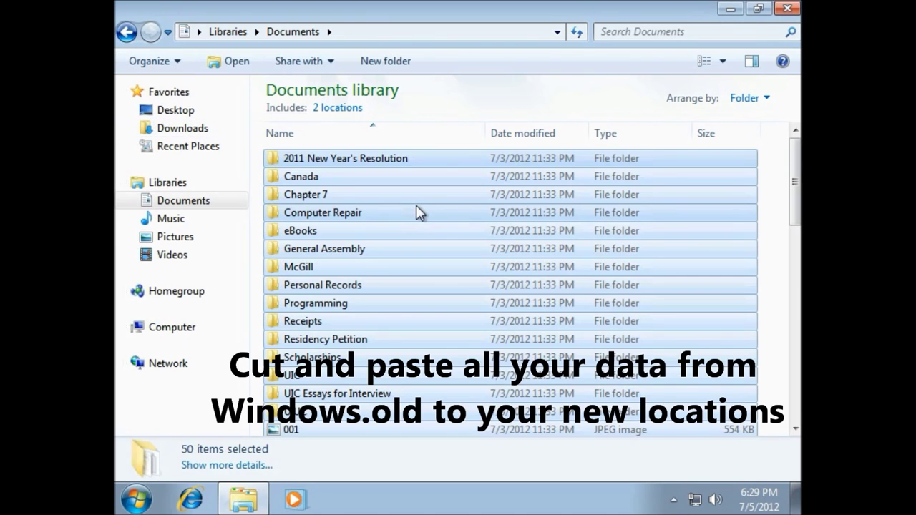
# Check the pasted folders in Documents, selecting Canada, Chapter 7 and Computer Repair
pyautogui.click(419, 213)
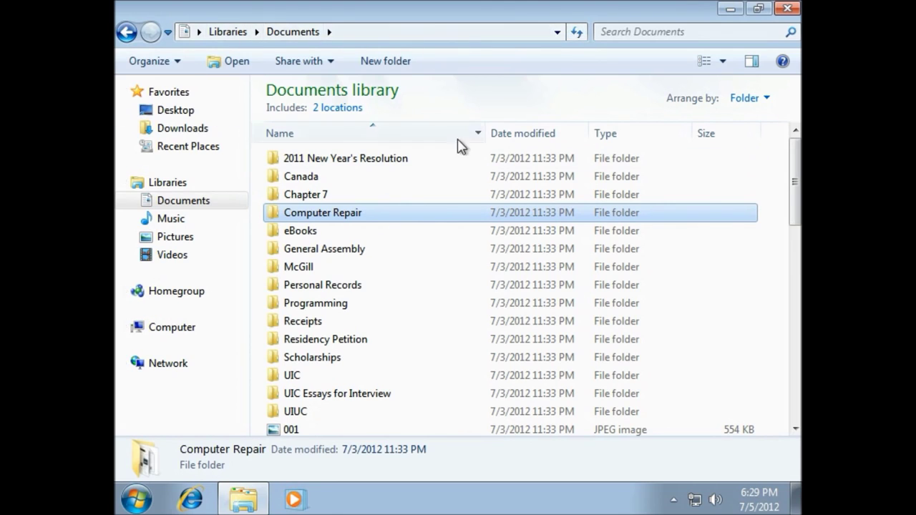
pyautogui.moveTo(415, 265); pyautogui.dragTo(421, 184)
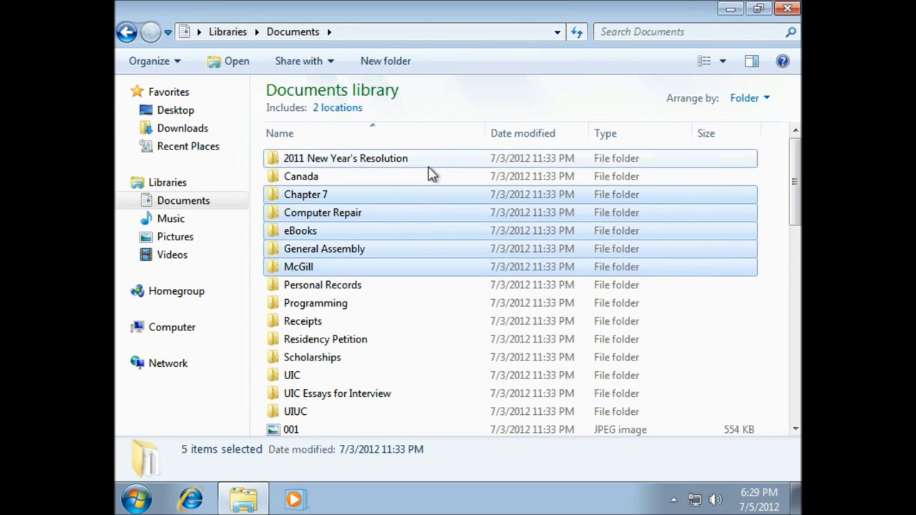
pyautogui.click(429, 163)
pyautogui.click(425, 179)
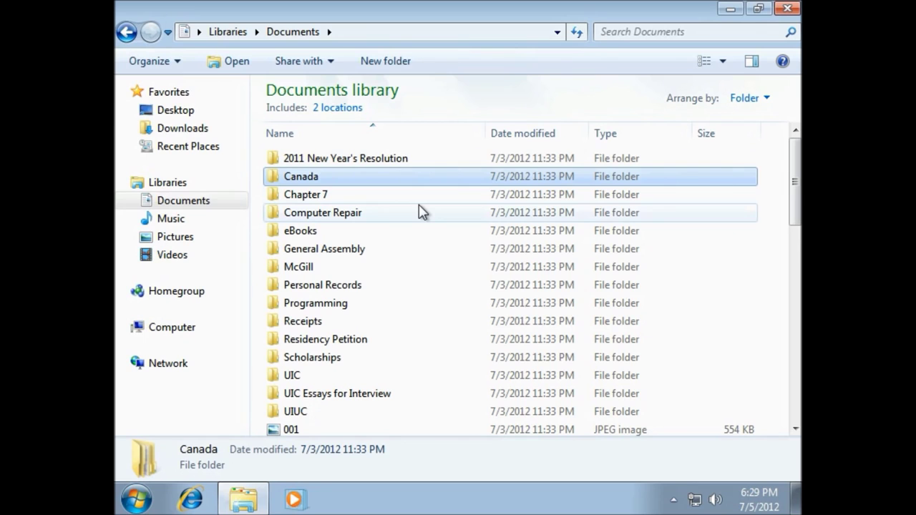
pyautogui.click(421, 212)
pyautogui.click(421, 196)
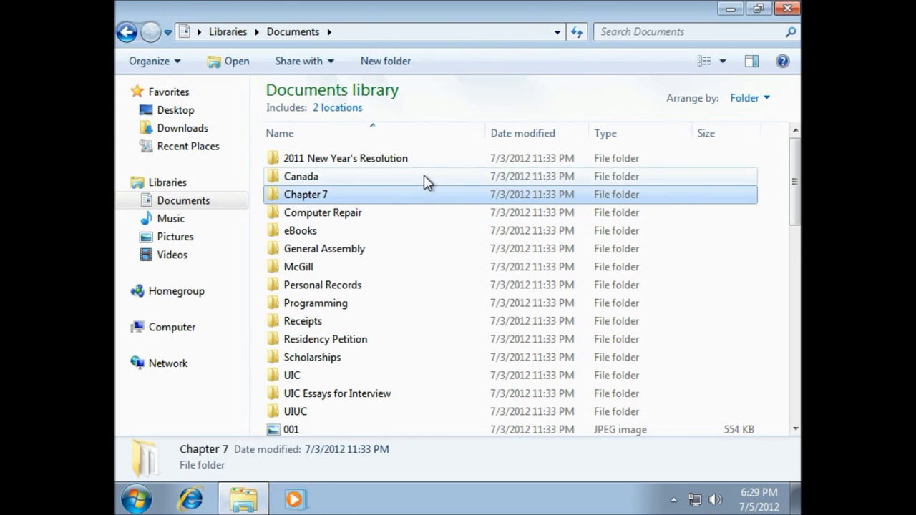
pyautogui.click(424, 178)
pyautogui.scroll(-6, 415, 201)
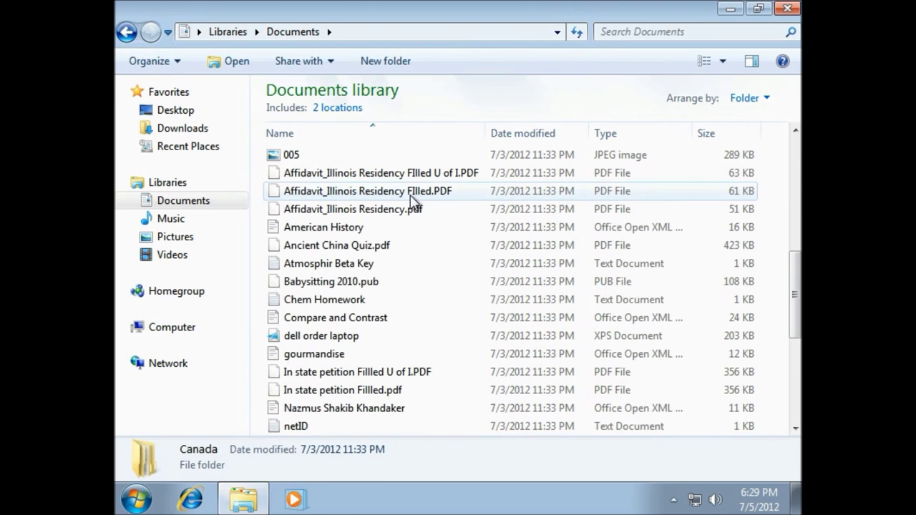
pyautogui.scroll(-5, 413, 202)
pyautogui.scroll(12, 412, 201)
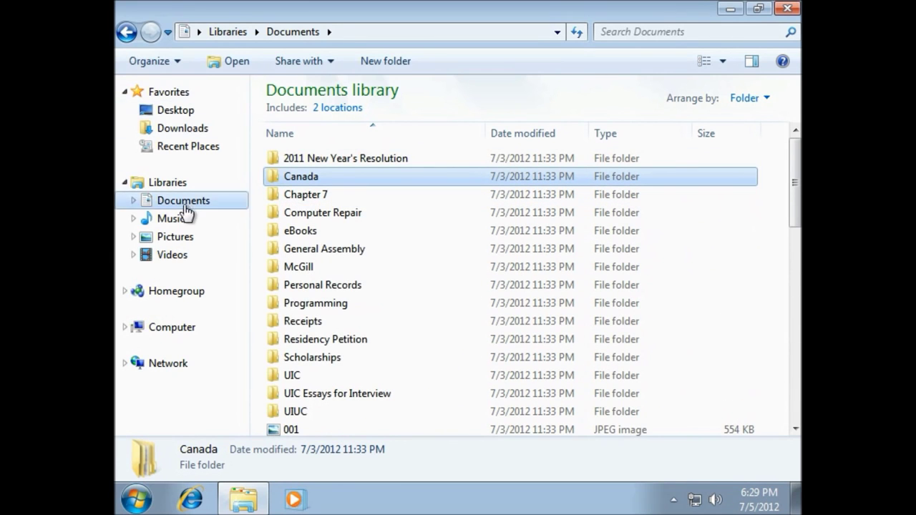
# Return to the emptied old My Documents, then open the old My Pictures folder
pyautogui.click(139, 39)
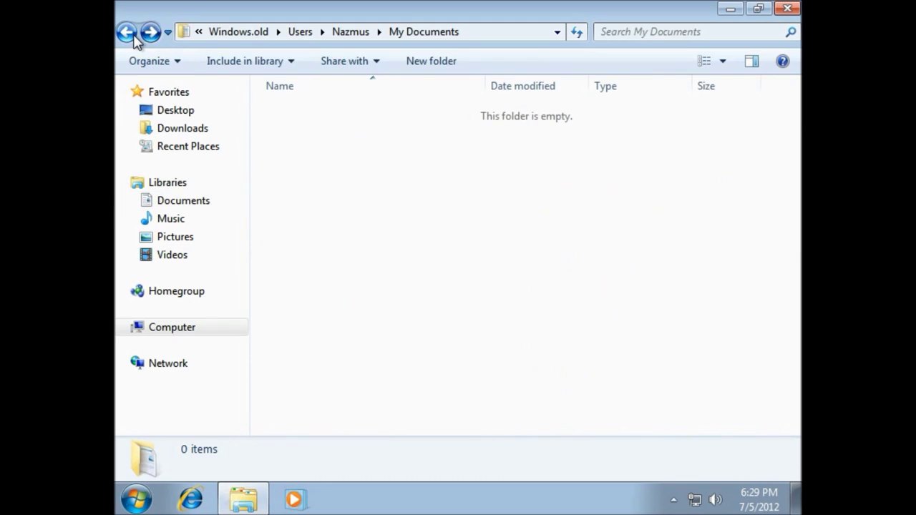
pyautogui.click(366, 33)
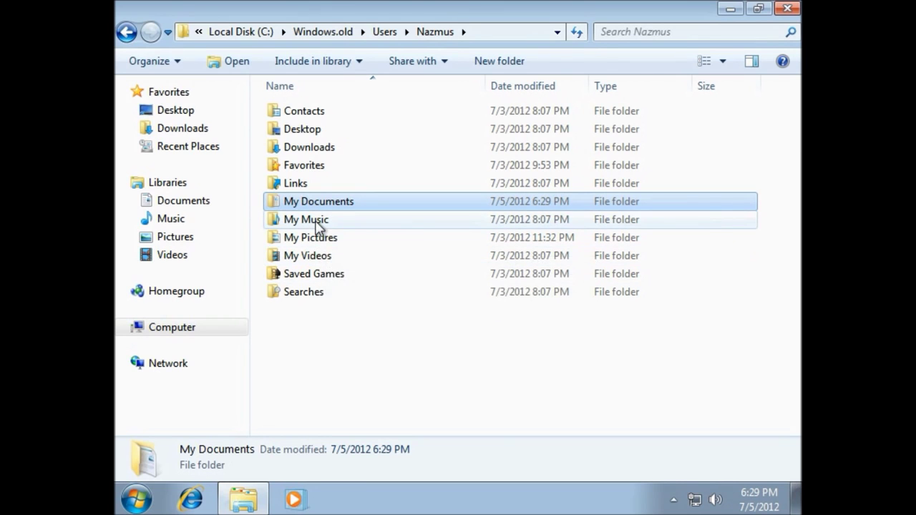
pyautogui.doubleClick(320, 241)
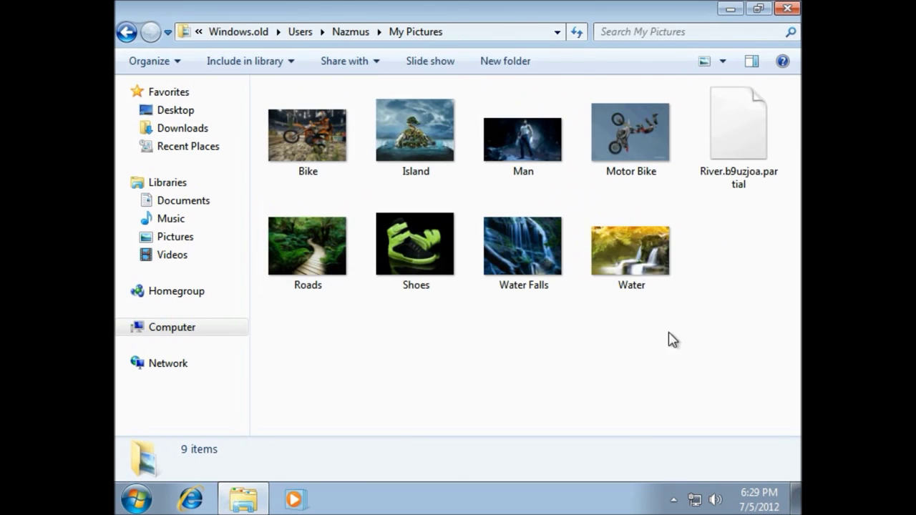
# Select all 9 items in the old My Pictures folder and copy them
pyautogui.moveTo(734, 350); pyautogui.dragTo(577, 232)
pyautogui.moveTo(381, 127); pyautogui.dragTo(272, 96)
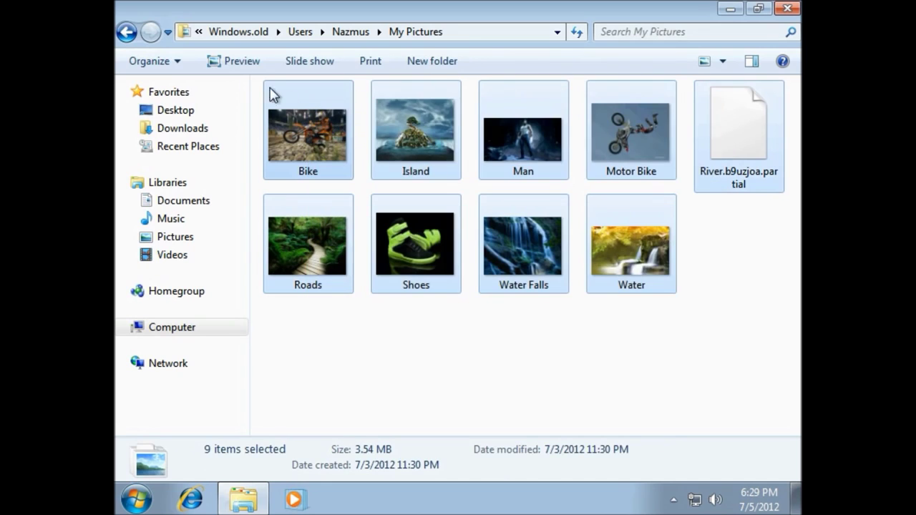
pyautogui.click(187, 62)
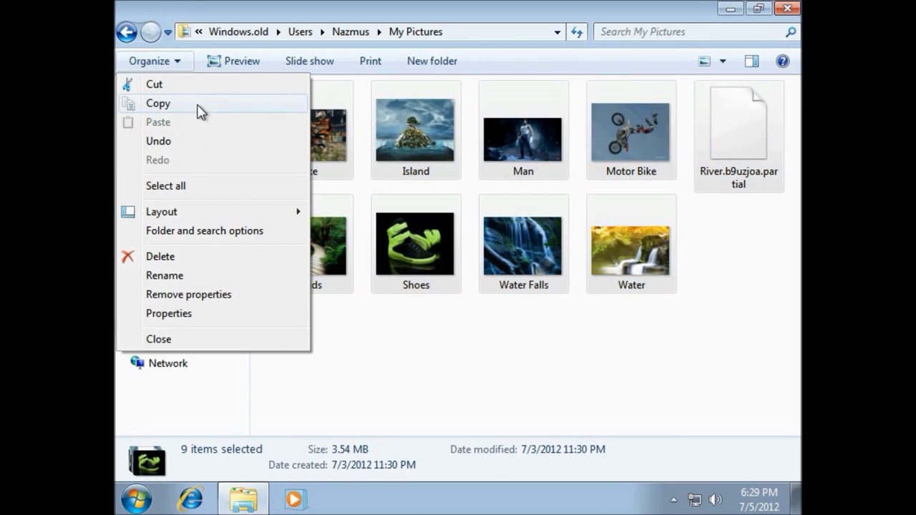
pyautogui.click(198, 108)
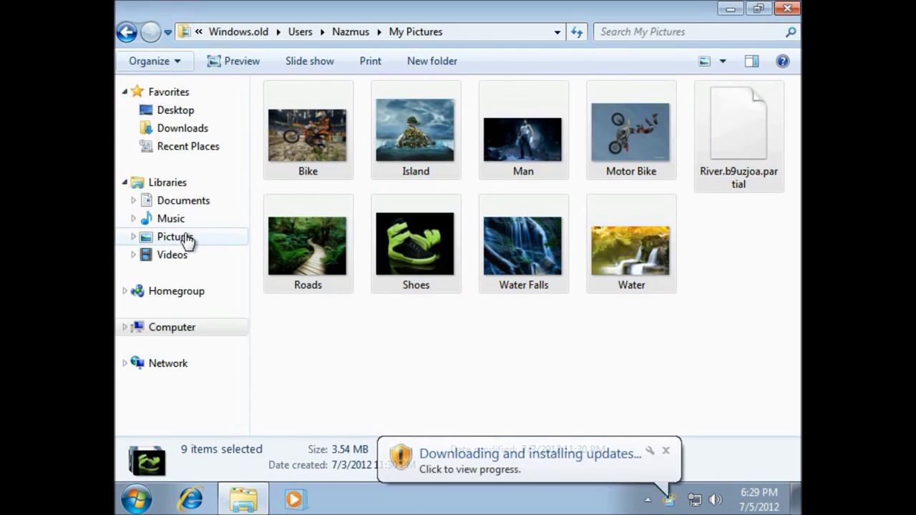
# Paste the nine pictures into the Pictures library, deselect them, and close Explorer
pyautogui.click(185, 237)
pyautogui.click(184, 62)
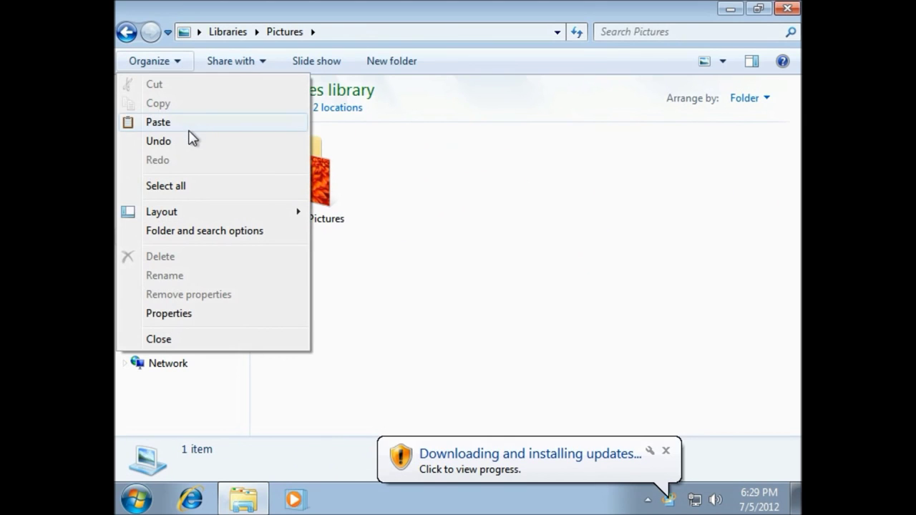
pyautogui.click(189, 130)
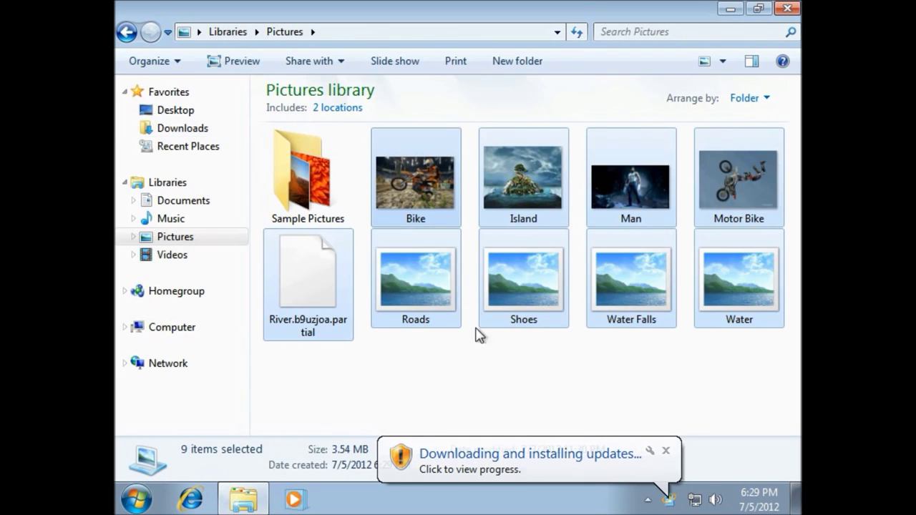
pyautogui.click(507, 390)
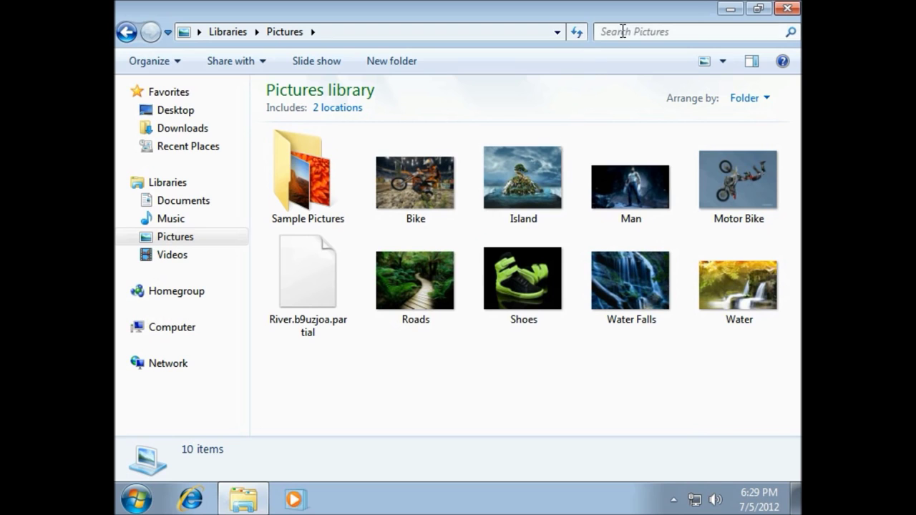
pyautogui.click(785, 10)
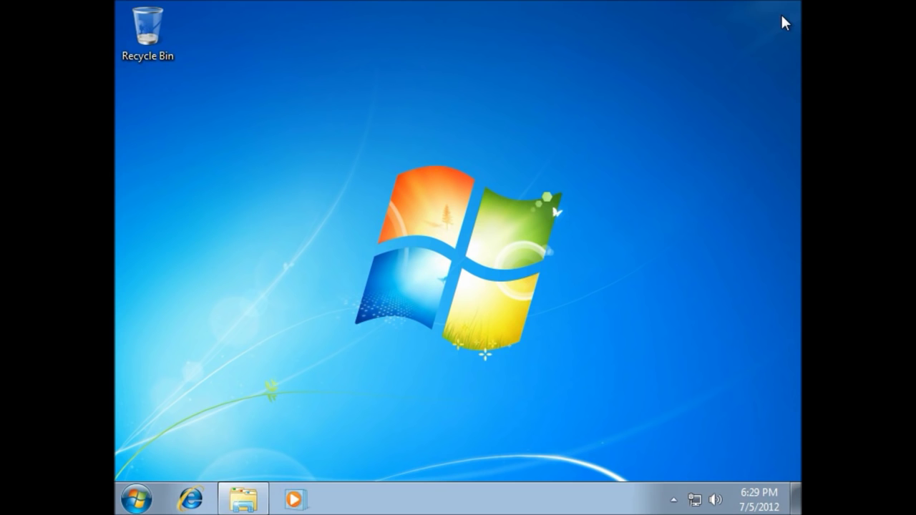
pyautogui.rightClick(482, 123)
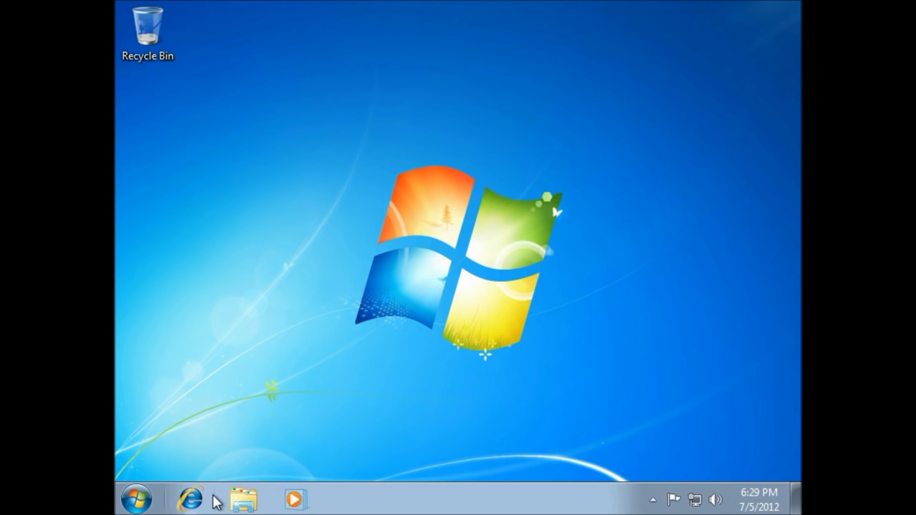
pyautogui.click(243, 500)
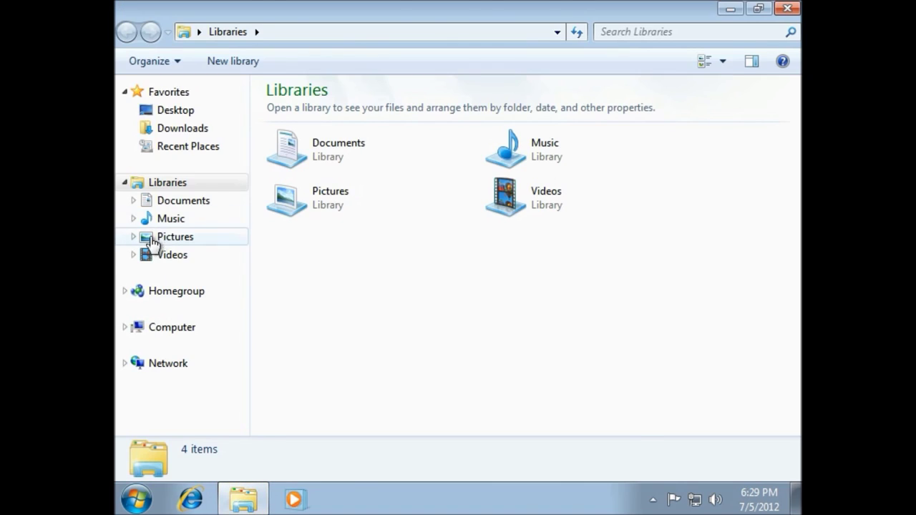
pyautogui.click(184, 200)
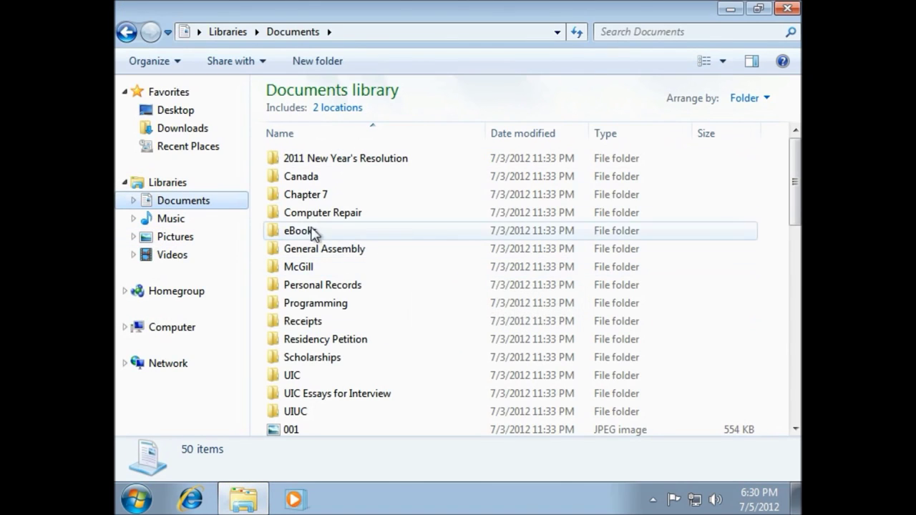
pyautogui.click(180, 333)
pyautogui.doubleClick(316, 125)
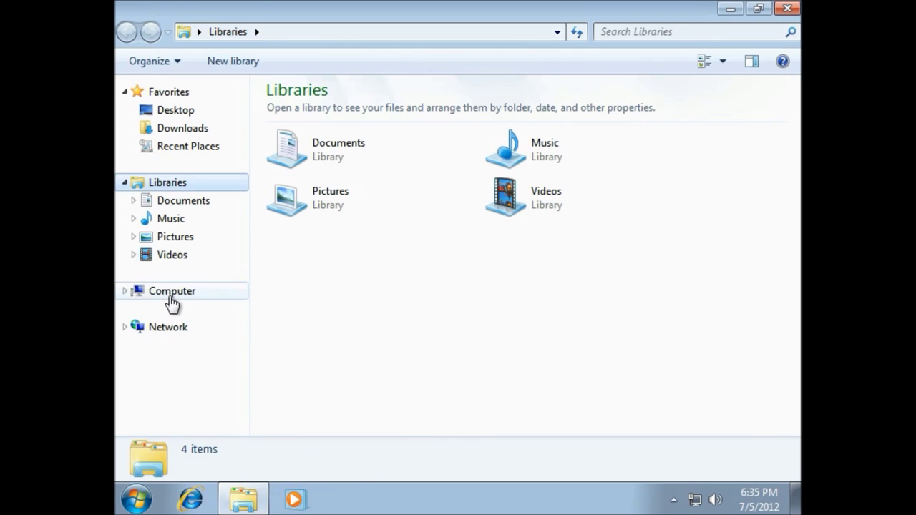
pyautogui.click(172, 301)
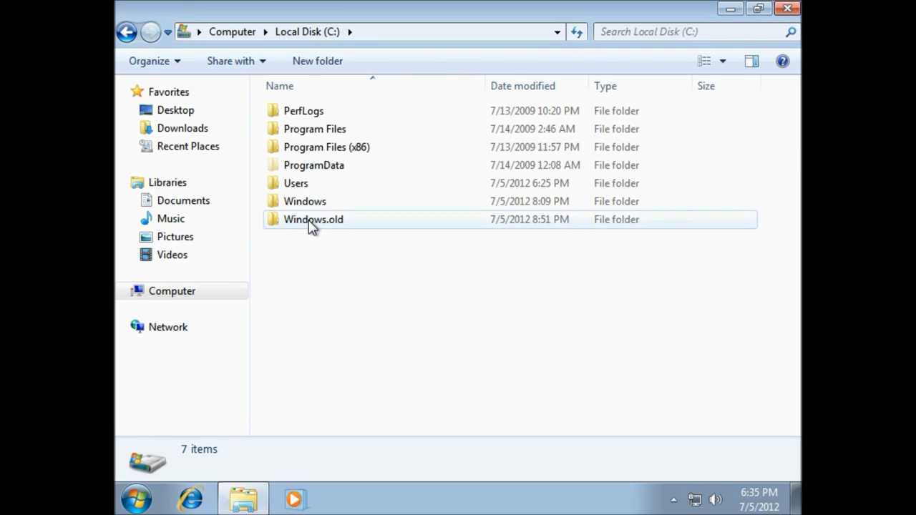
pyautogui.click(312, 223)
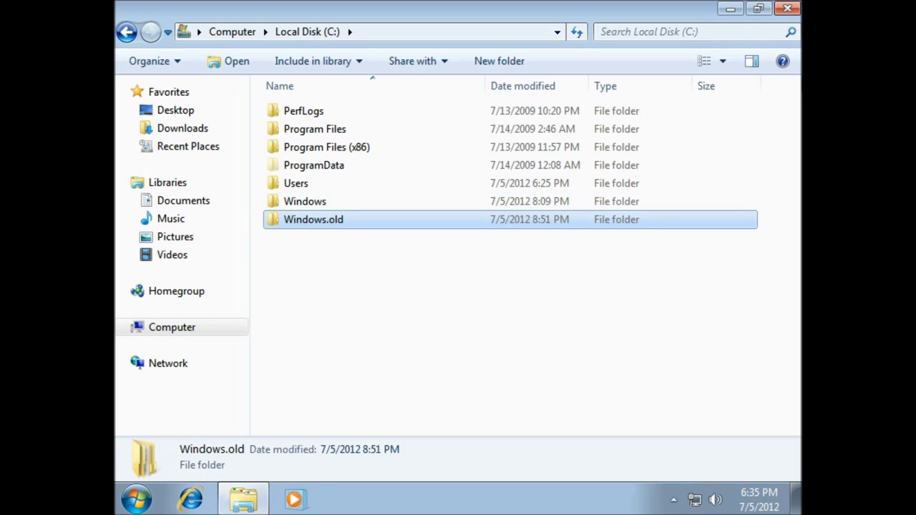
pyautogui.click(789, 10)
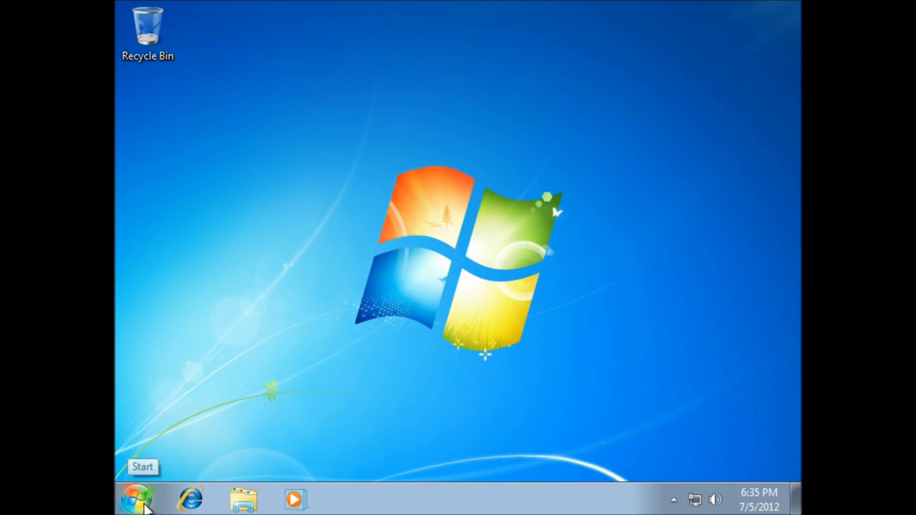
# Browse Start > All Programs > Accessories > System Tools, then search programs for 'di'
pyautogui.click(136, 499)
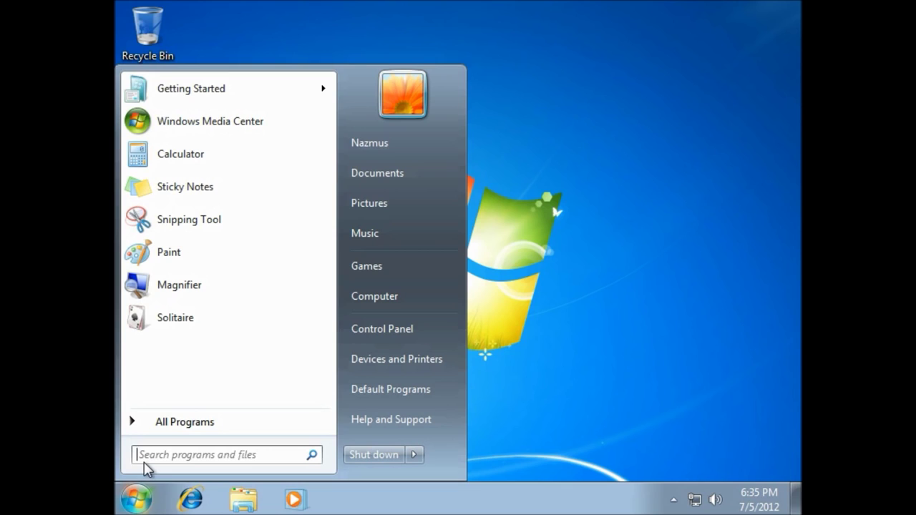
pyautogui.click(193, 422)
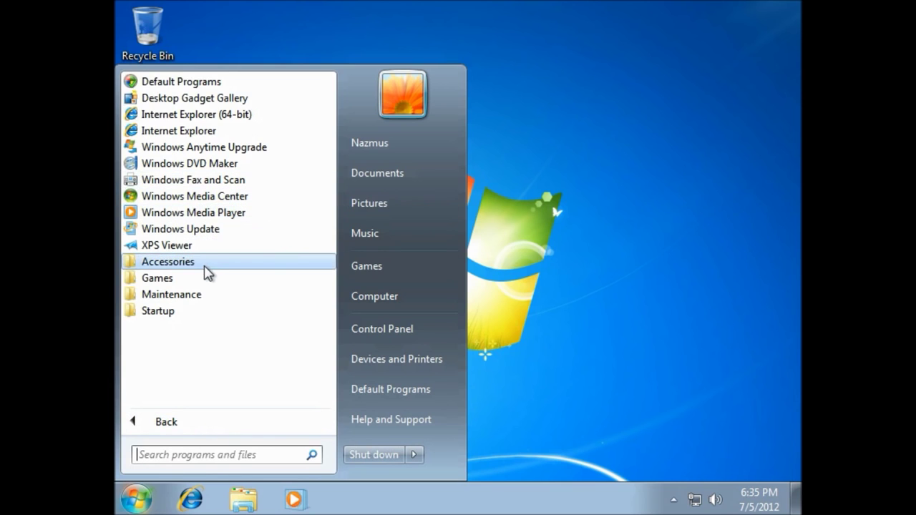
pyautogui.click(176, 263)
pyautogui.scroll(-1, 176, 278)
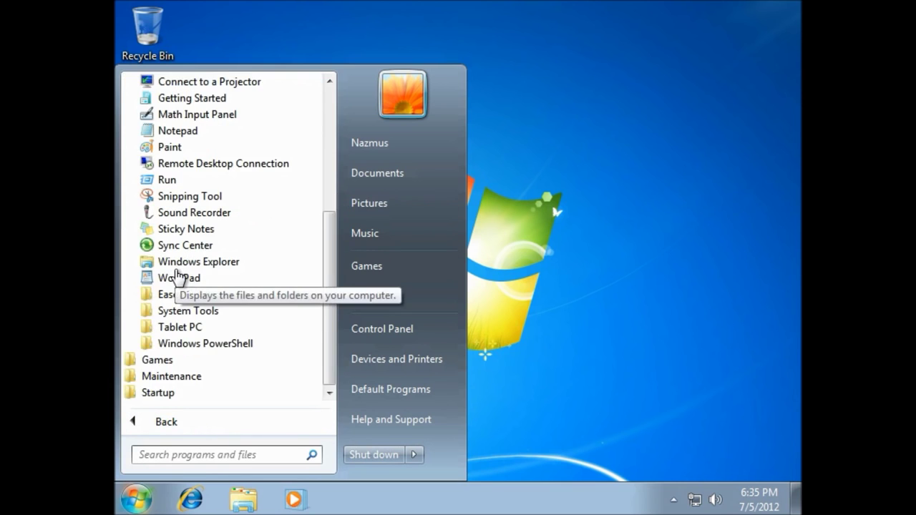
pyautogui.click(205, 311)
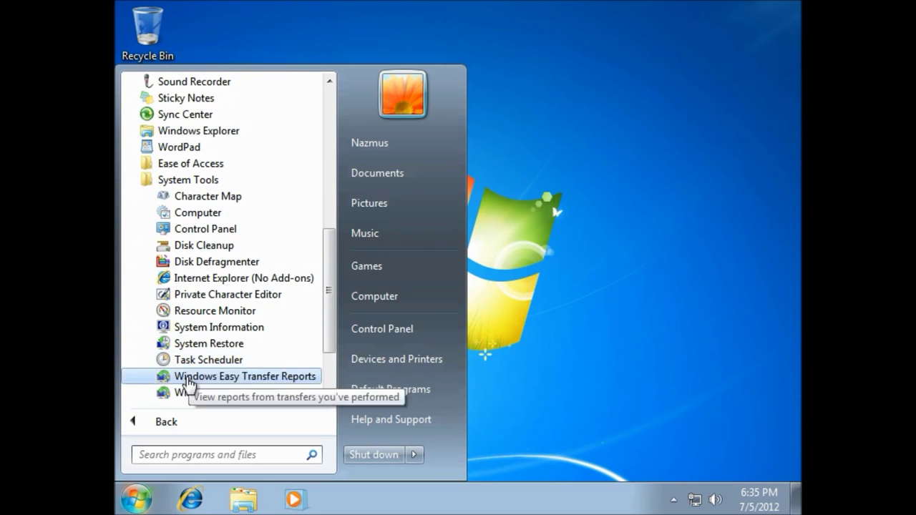
pyautogui.click(218, 451)
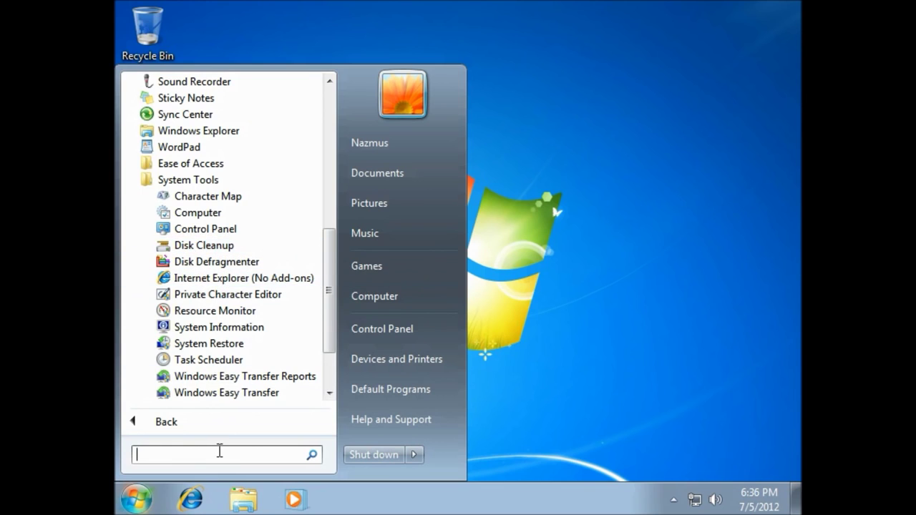
pyautogui.write('dis')
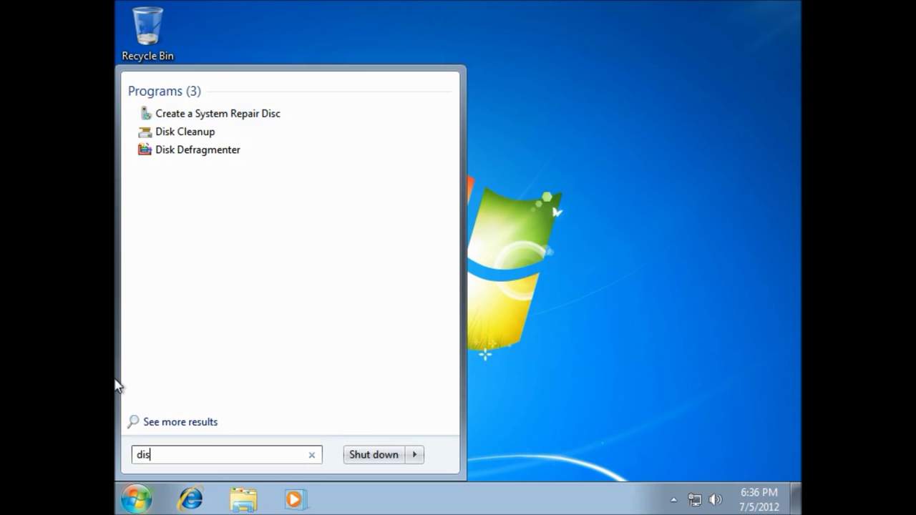
# Run Disk Cleanup on C: including system files, deleting Previous Windows installation(s) (11.9 GB)
pyautogui.click(187, 132)
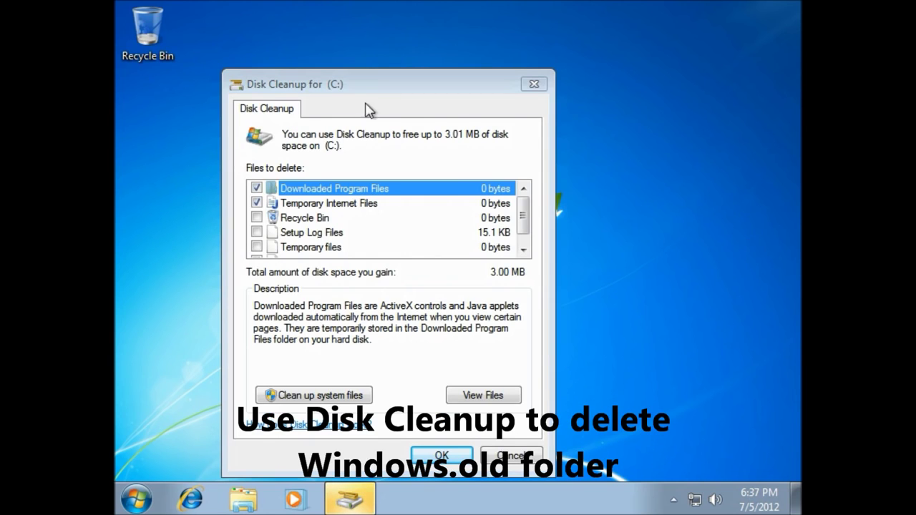
pyautogui.moveTo(370, 84); pyautogui.dragTo(401, 70)
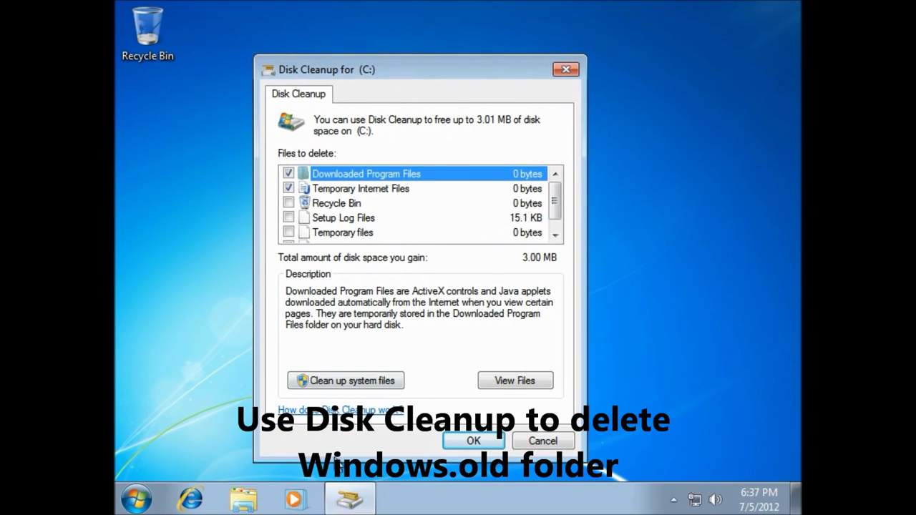
pyautogui.click(373, 387)
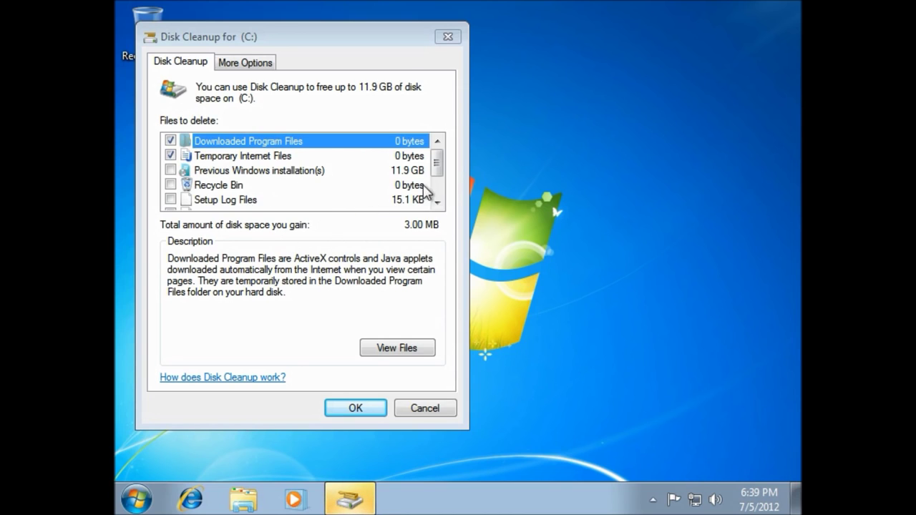
pyautogui.moveTo(443, 175); pyautogui.dragTo(439, 155)
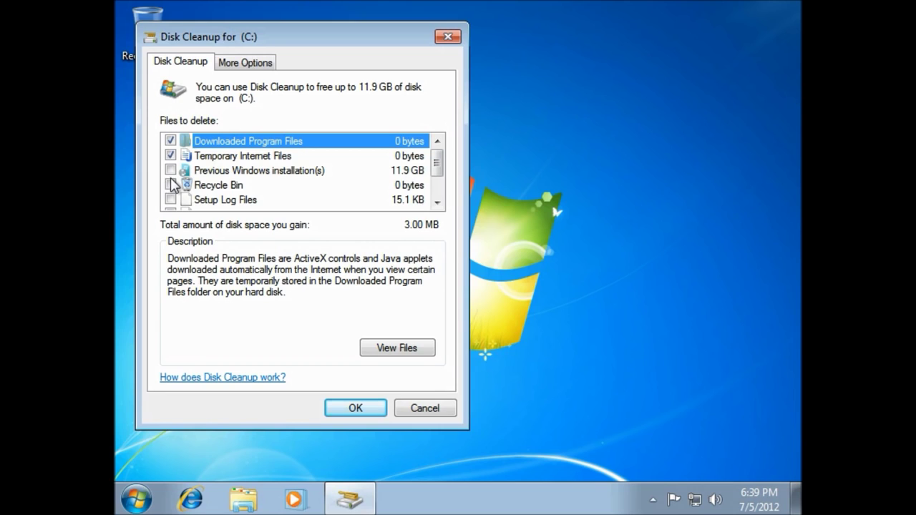
pyautogui.click(171, 171)
pyautogui.click(372, 413)
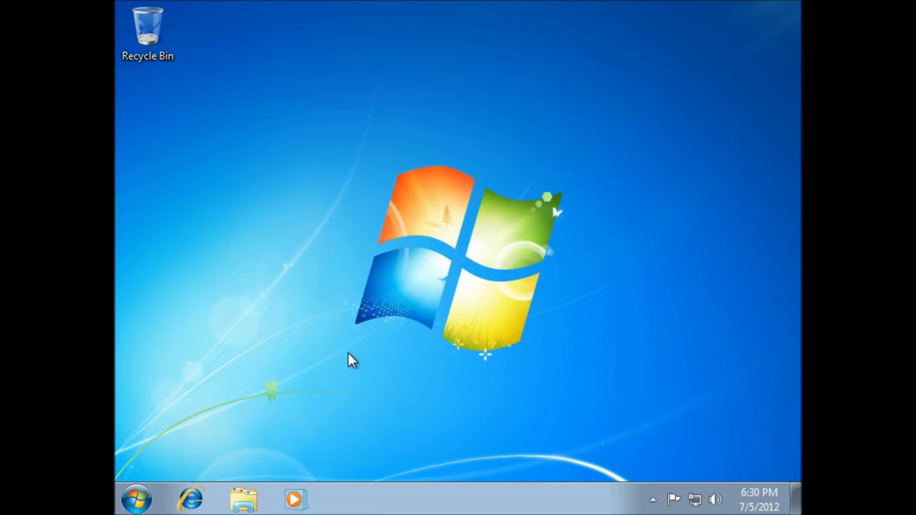
pyautogui.moveTo(326, 390); pyautogui.dragTo(300, 378)
pyautogui.moveTo(298, 425)
pyautogui.mouseDown()
pyautogui.moveTo(490, 234)
pyautogui.moveTo(606, 153)
pyautogui.moveTo(628, 108)
pyautogui.moveTo(268, 363)
pyautogui.moveTo(311, 412)
pyautogui.mouseUp()
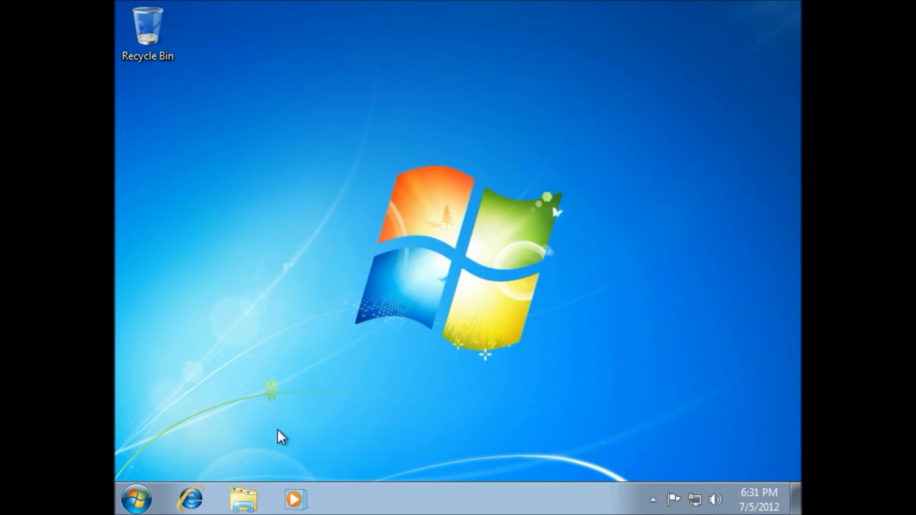
pyautogui.click(126, 505)
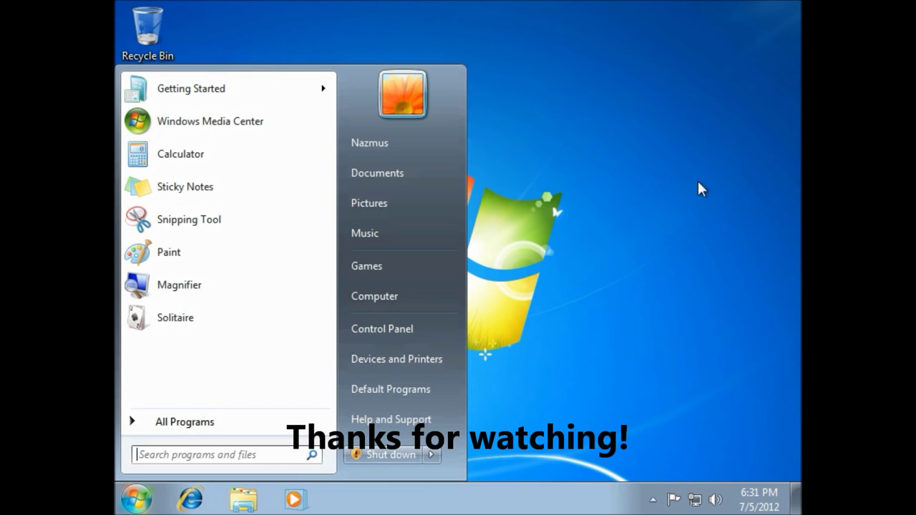
pyautogui.click(718, 132)
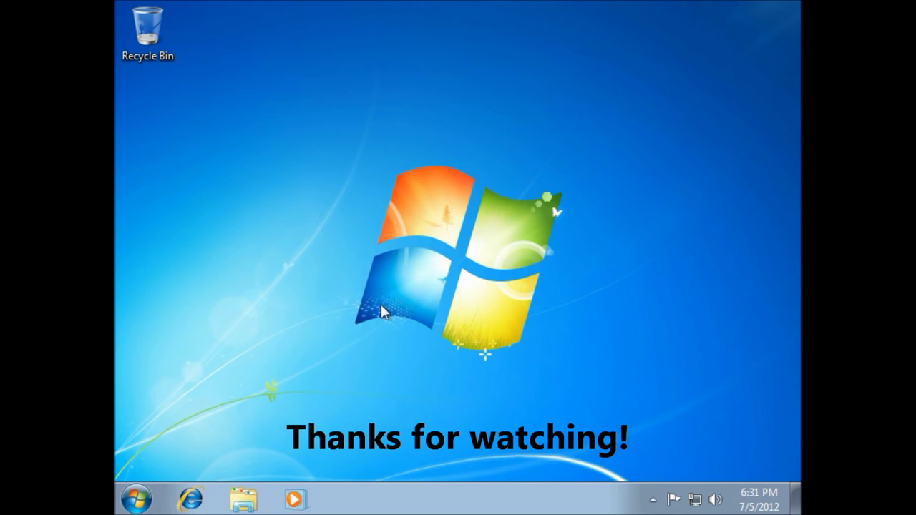
pyautogui.moveTo(299, 337); pyautogui.dragTo(679, 109)
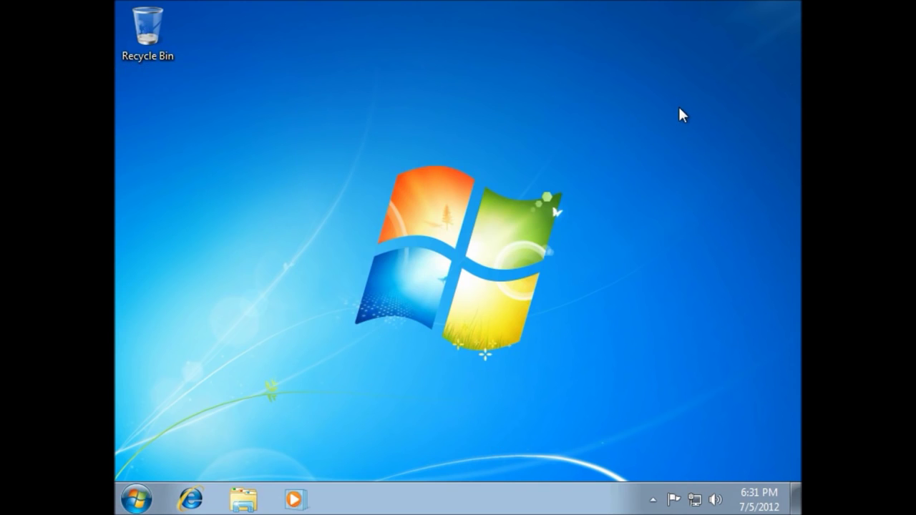